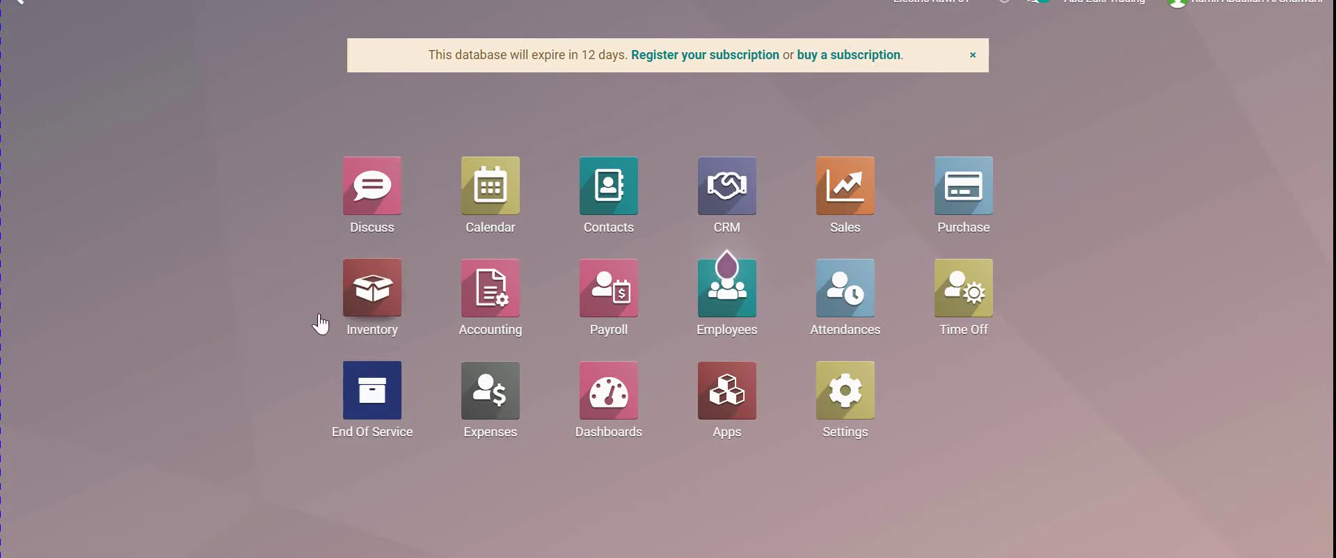
Step: Open the list of product categories in the Inventory app
left_click(362, 302)
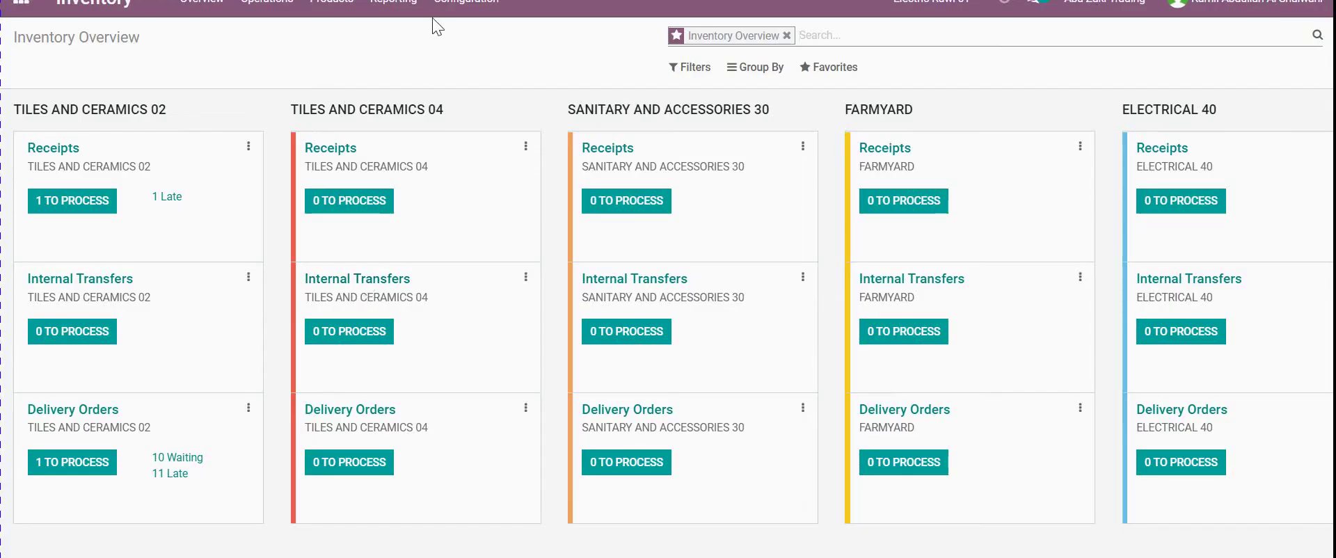
left_click(458, 8)
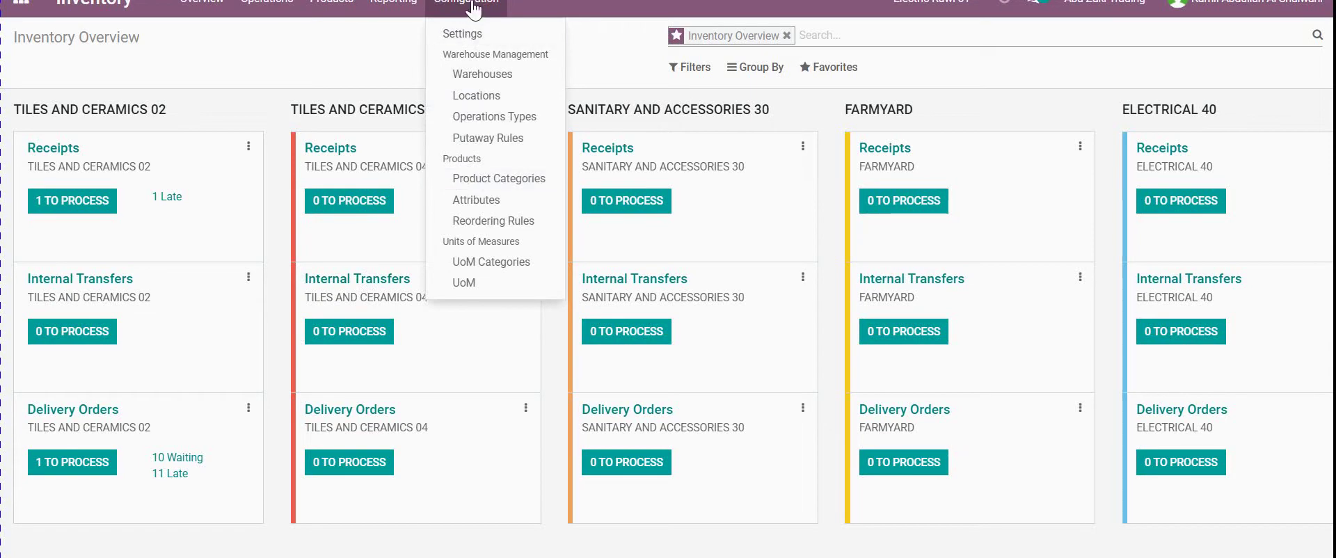
left_click(469, 179)
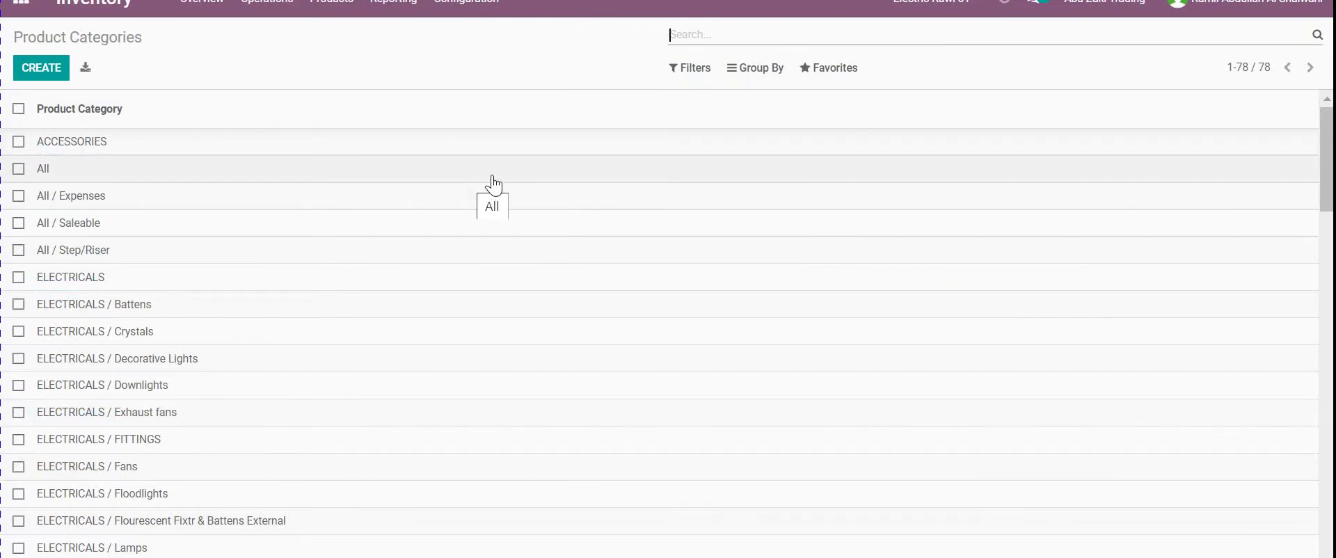
Step: Look through the full product category list to see which categories have a parent and which stand alone
scroll(180, 329, "down", 1)
scroll(180, 329, "down", 20)
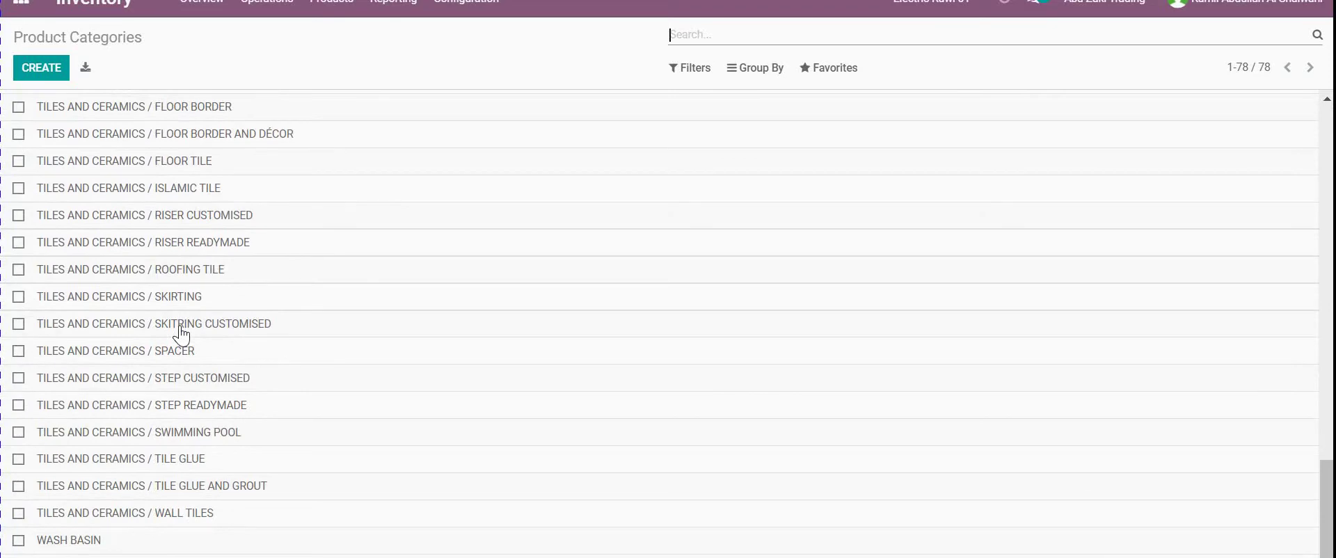
scroll(182, 335, "up", 20)
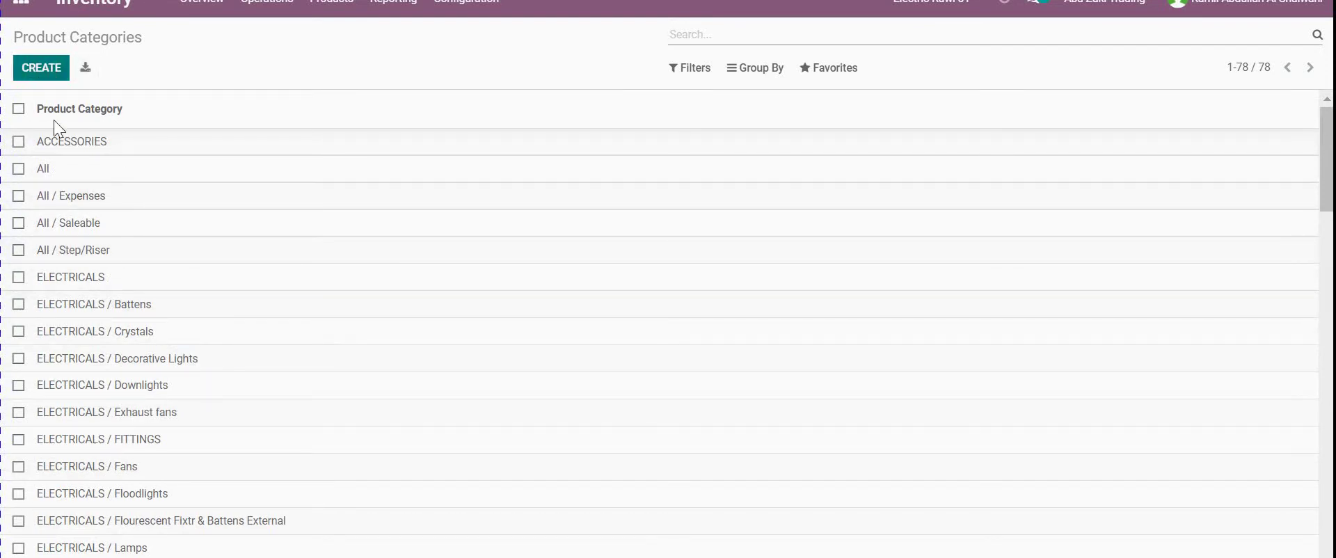
scroll(90, 327, "down", 10)
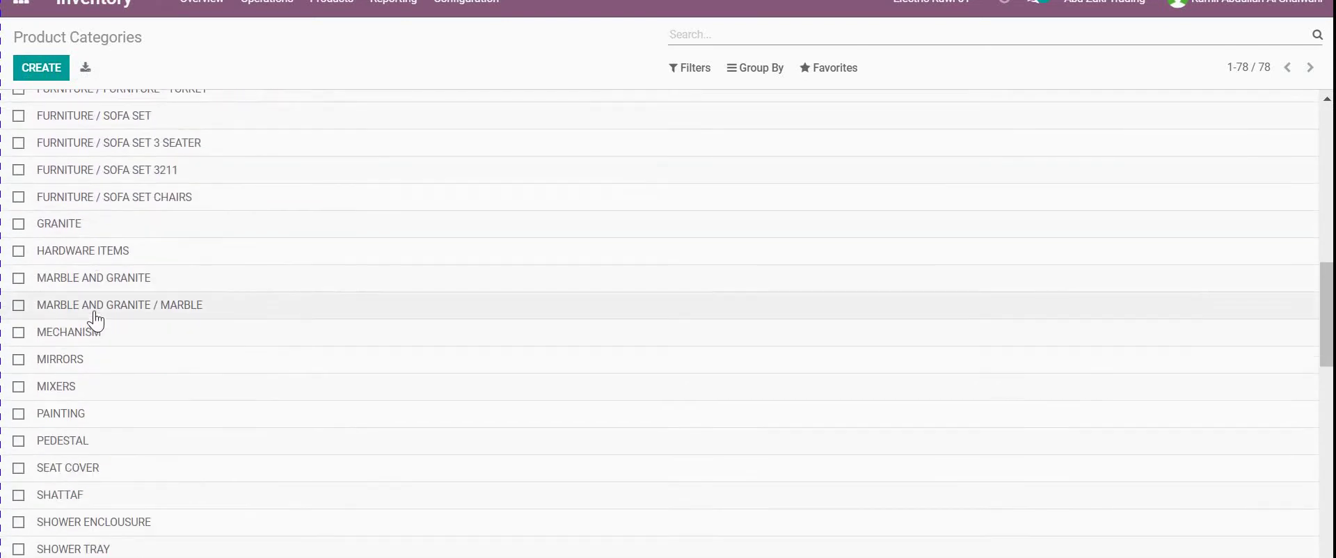
scroll(95, 318, "up", 2)
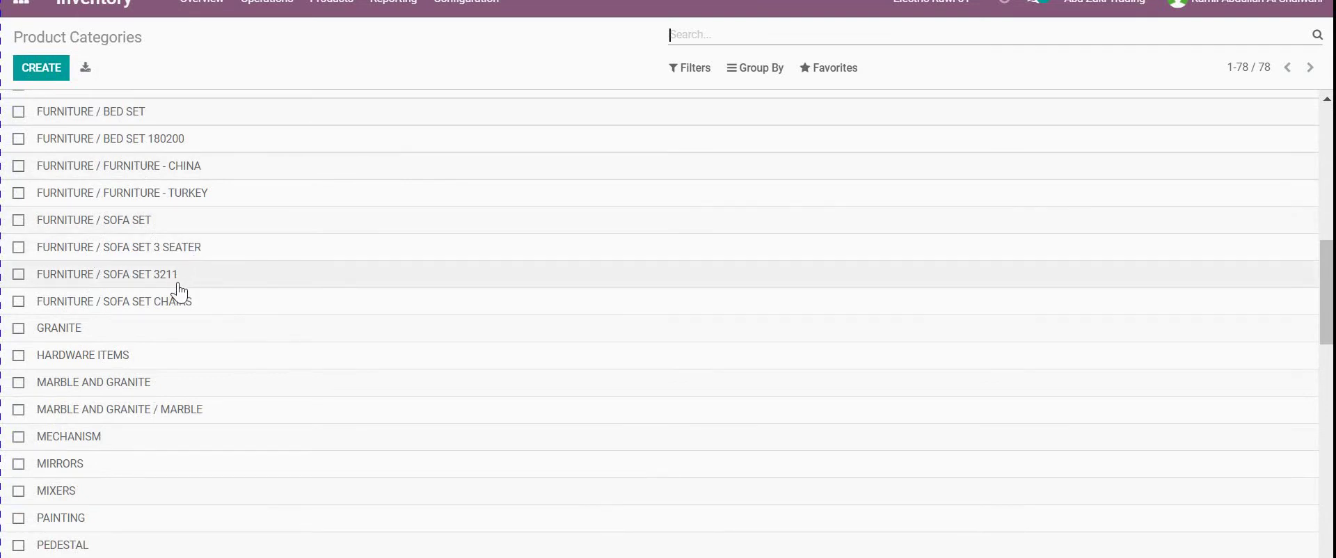
scroll(135, 326, "down", 2)
scroll(134, 326, "down", 15)
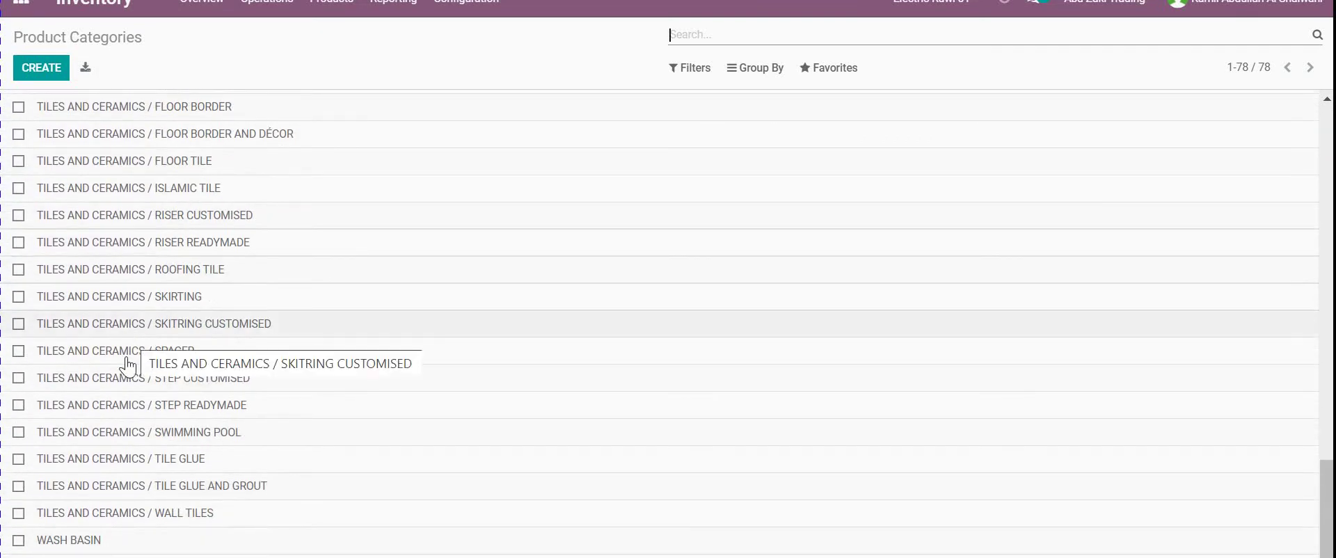
Step: Review the WASH BASIN category's parent, valuation and account settings, and return to the category list
left_click(84, 542)
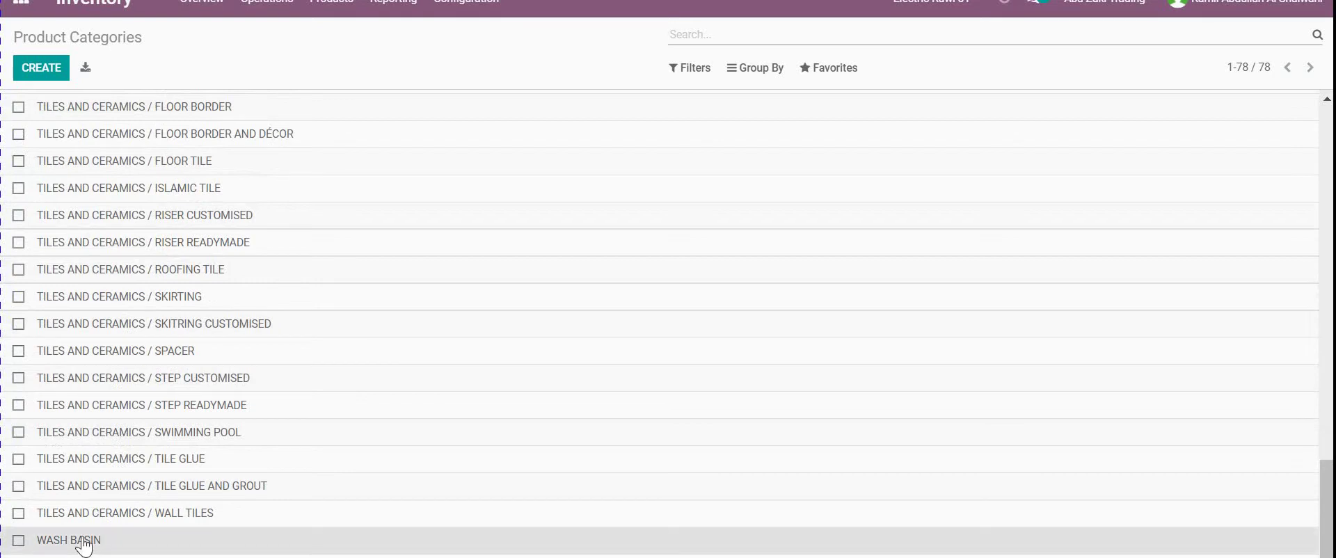
scroll(620, 278, "down", 2)
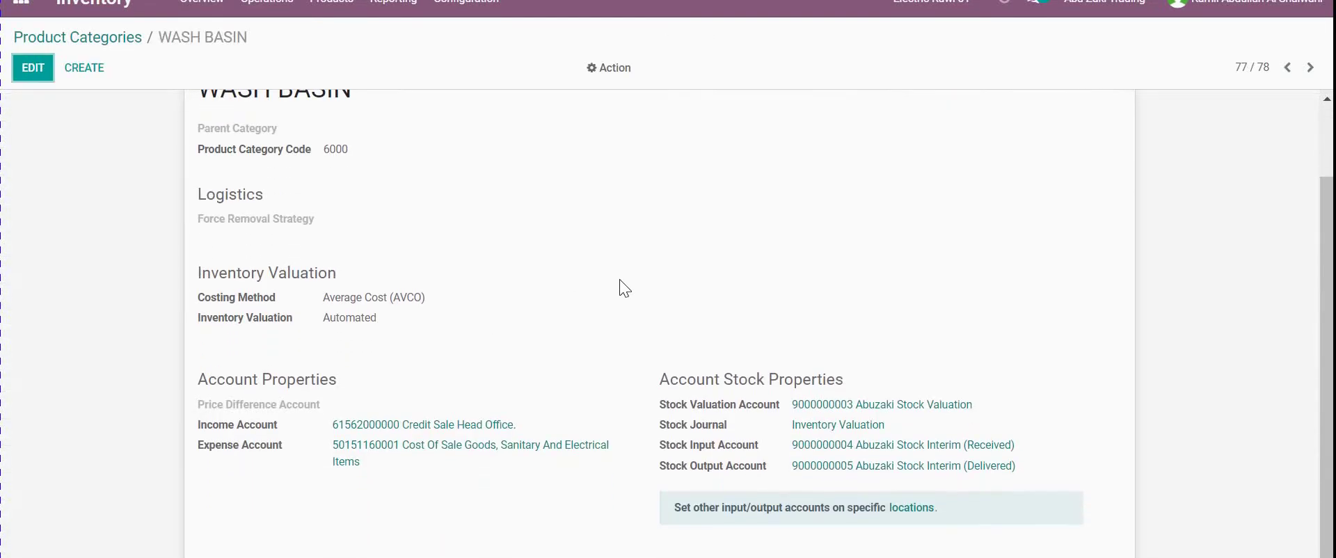
scroll(619, 278, "up", 2)
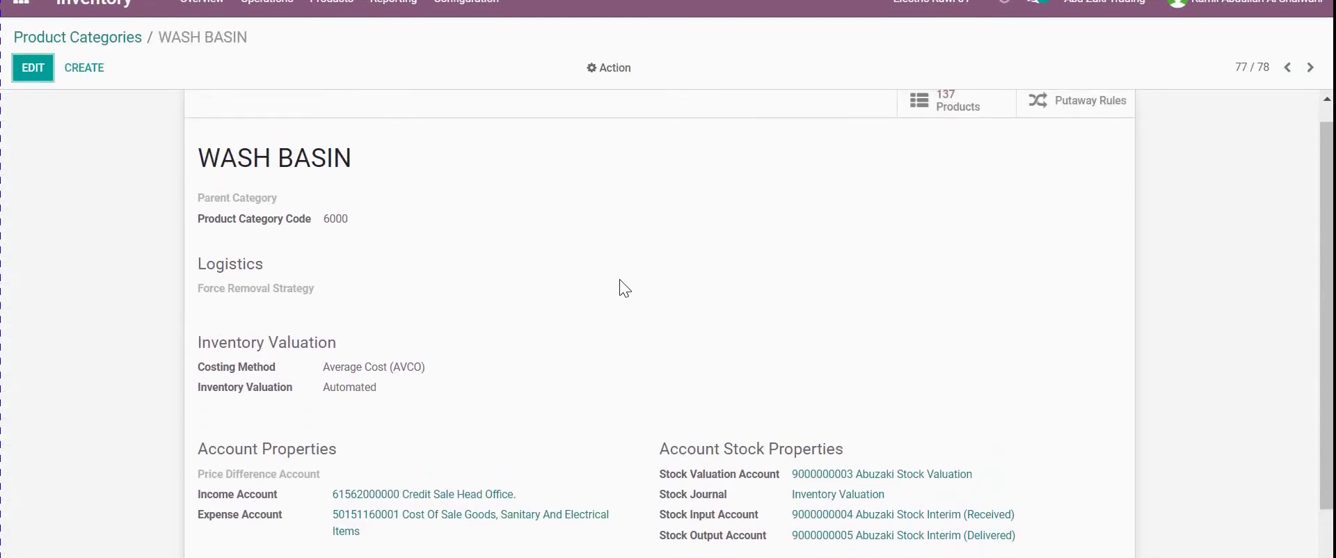
left_click(94, 38)
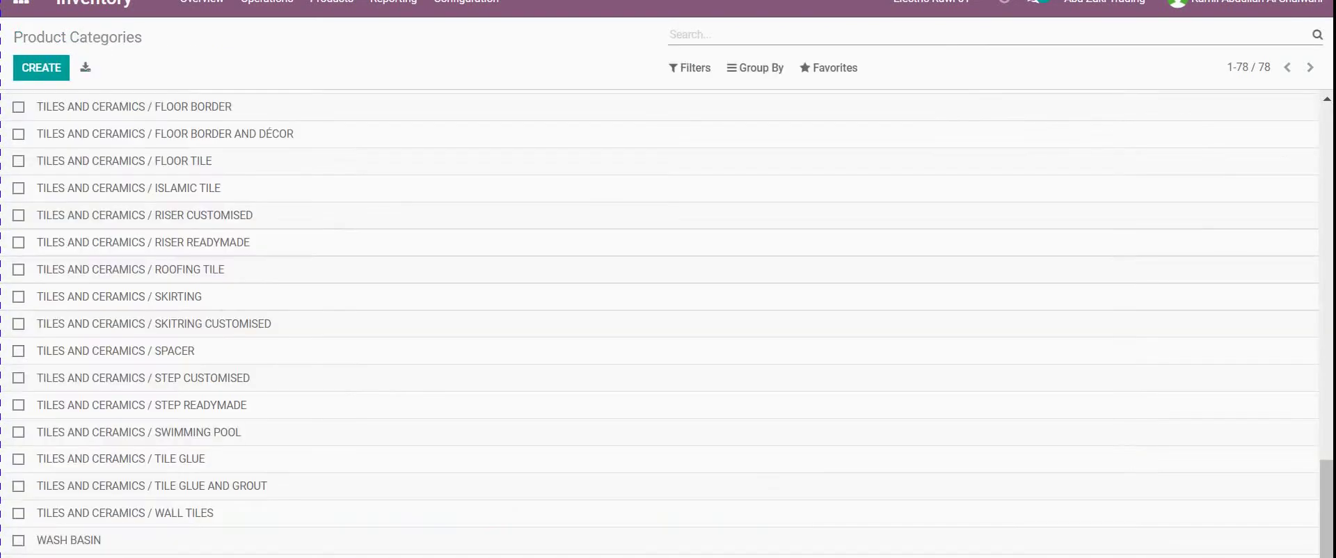
Step: Group the product categories by Parent Category
left_click(757, 76)
left_click(755, 94)
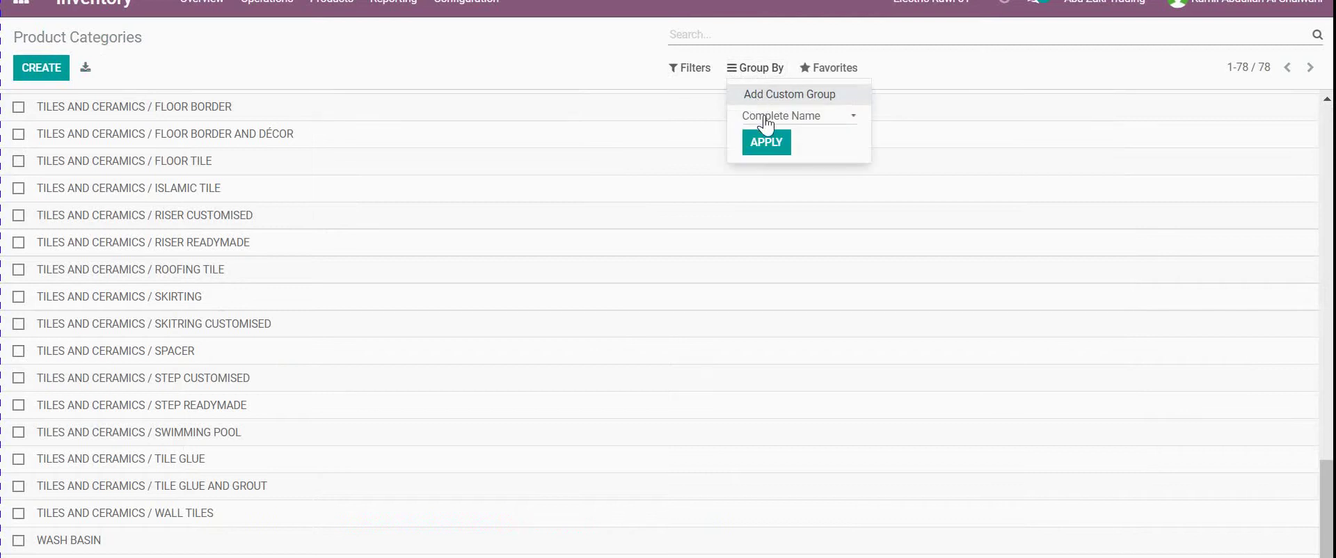
left_click(765, 116)
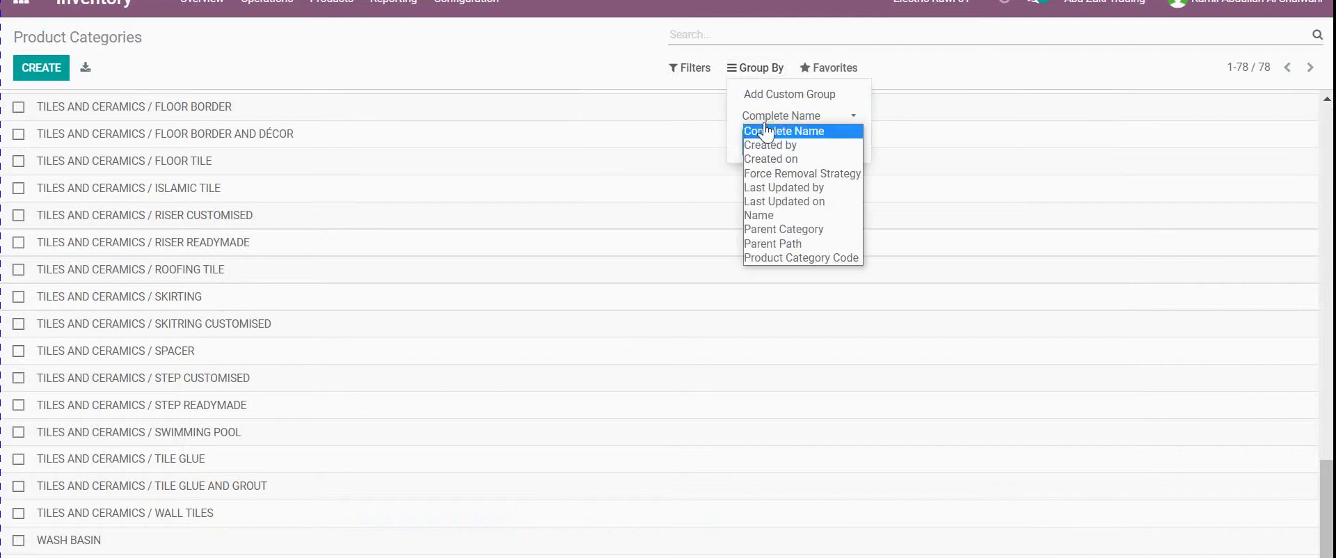
left_click(769, 233)
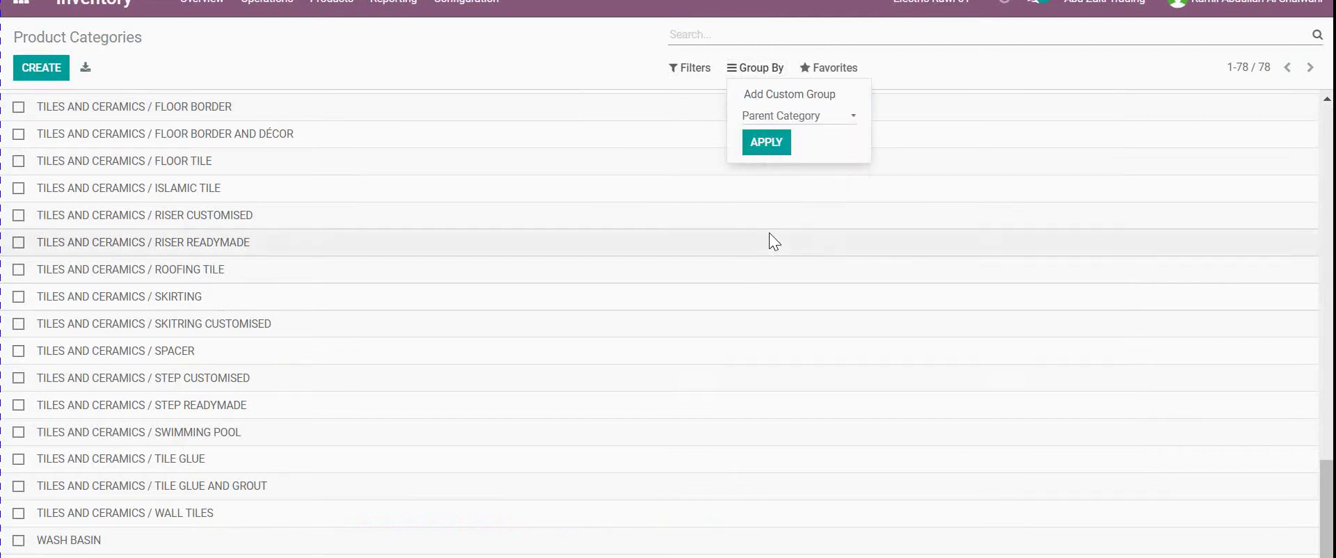
left_click(771, 147)
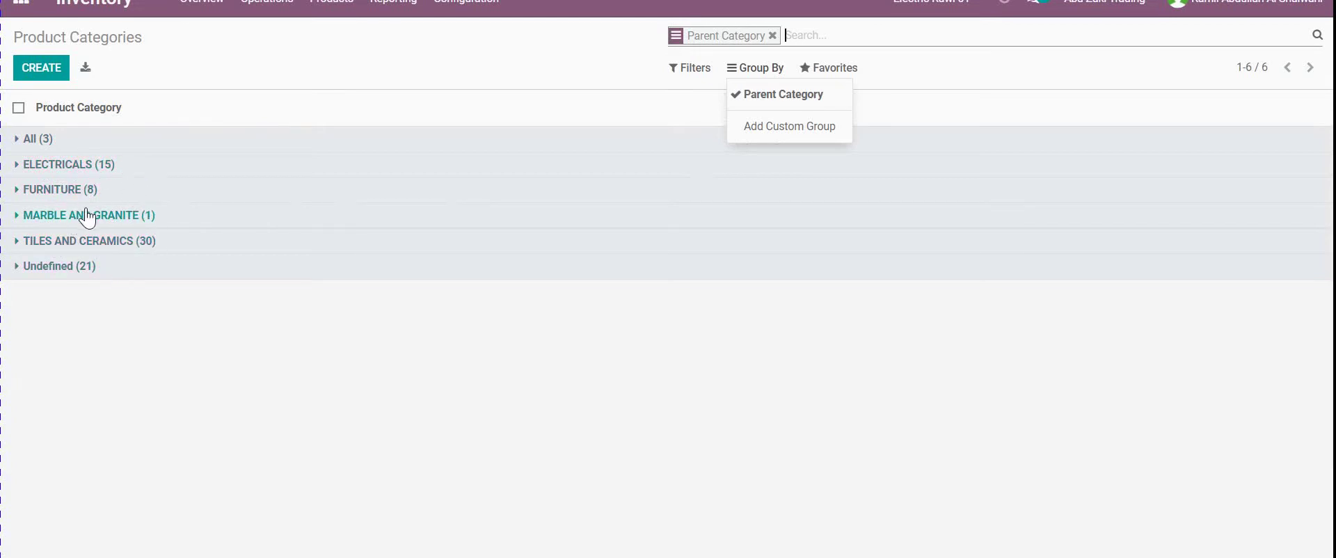
Step: Expand the Undefined group and examine the categories that have no parent category
left_click(32, 273)
scroll(90, 400, "down", 3)
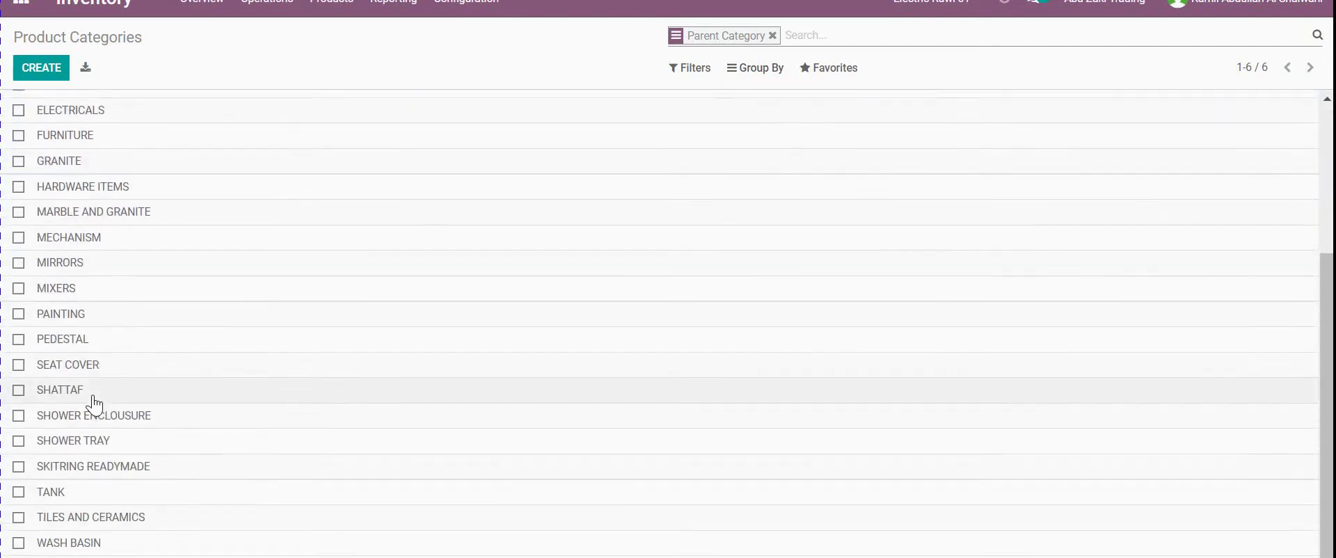
scroll(104, 440, "up", 3)
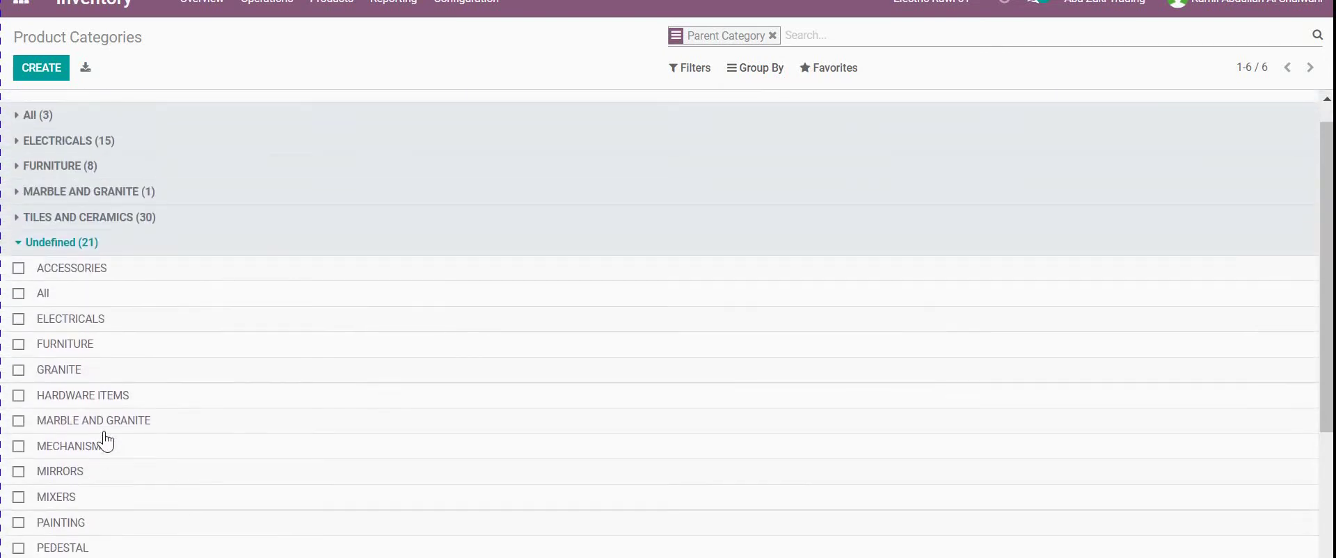
scroll(107, 441, "down", 3)
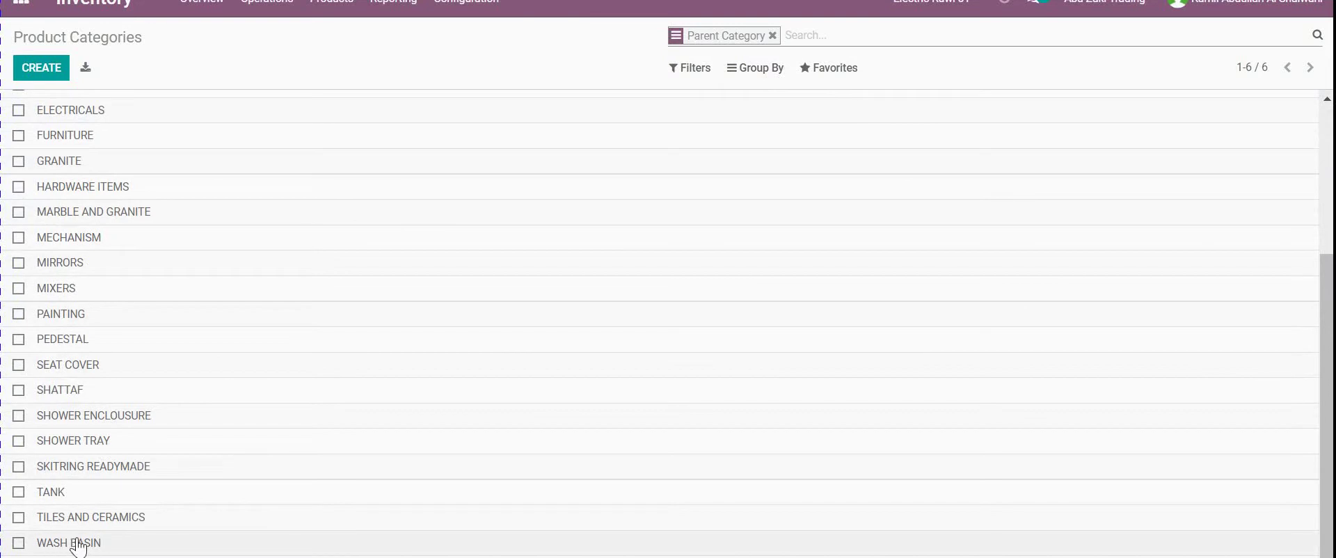
scroll(83, 515, "up", 3)
scroll(115, 427, "down", 3)
scroll(104, 543, "up", 5)
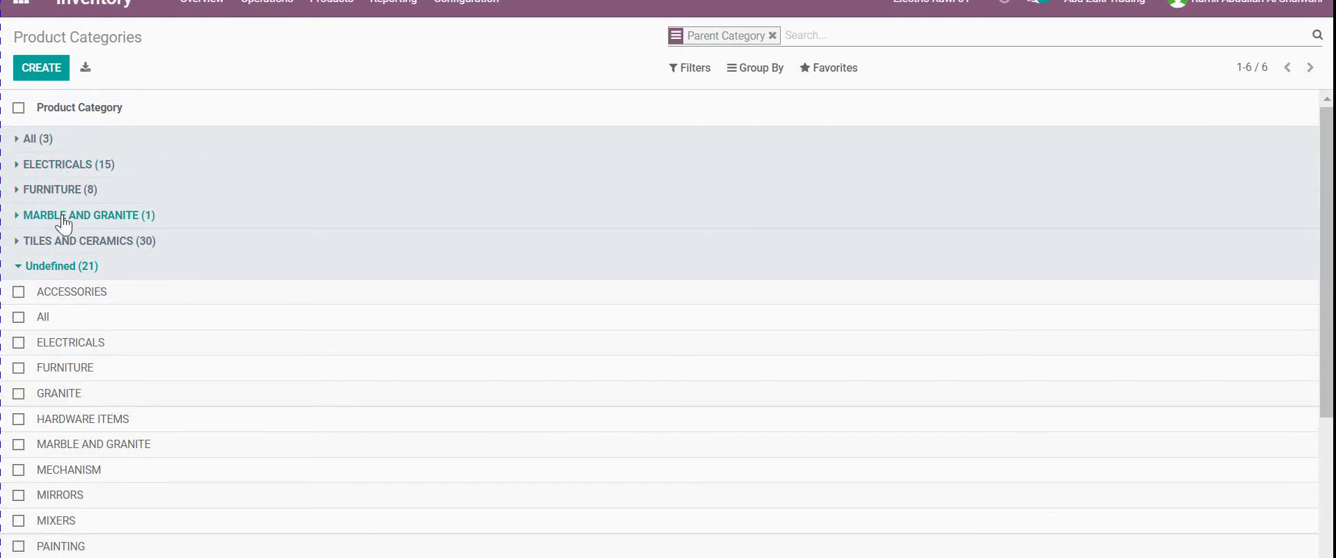
scroll(105, 250, "down", 4)
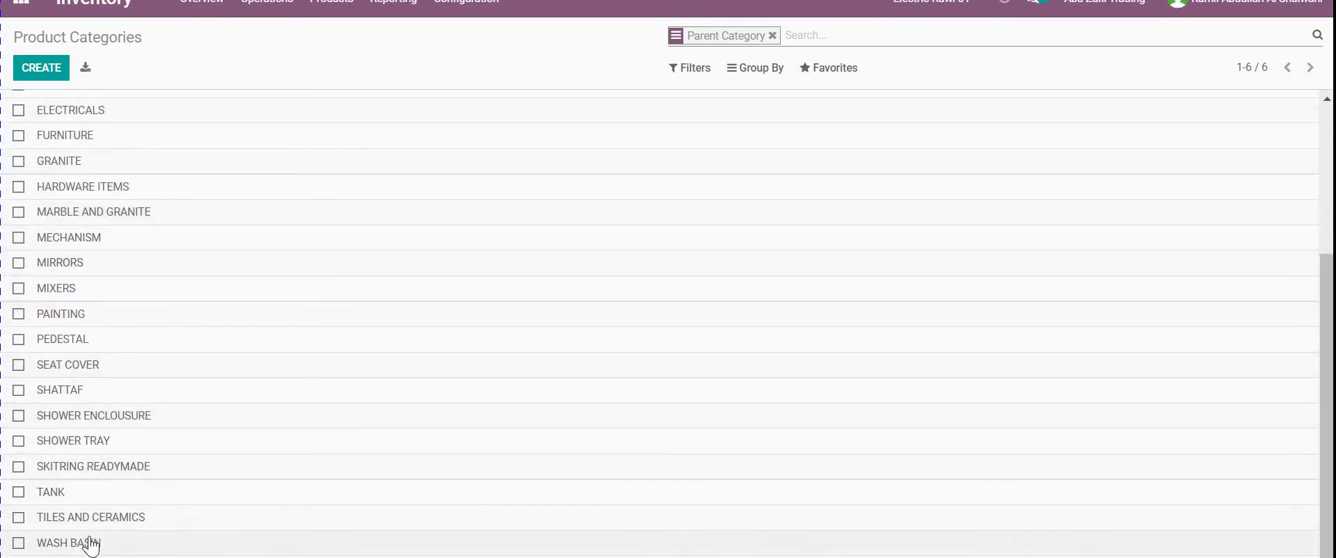
Step: Set TILES AND CERAMICS as the parent category of WASH BASIN and save the record
left_click(79, 544)
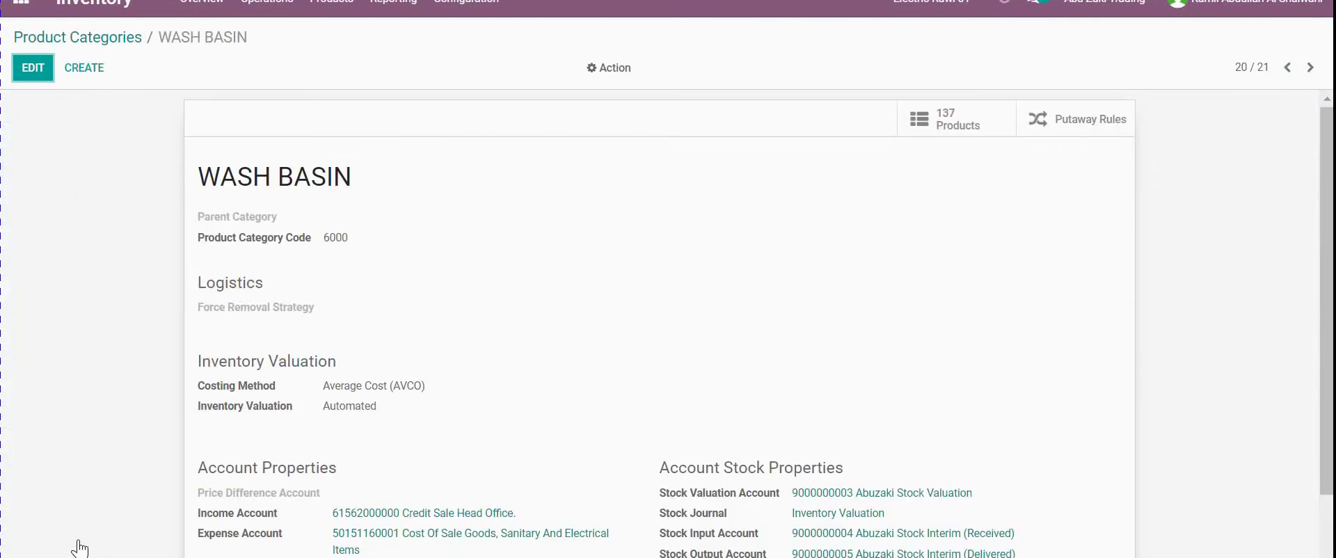
left_click(31, 78)
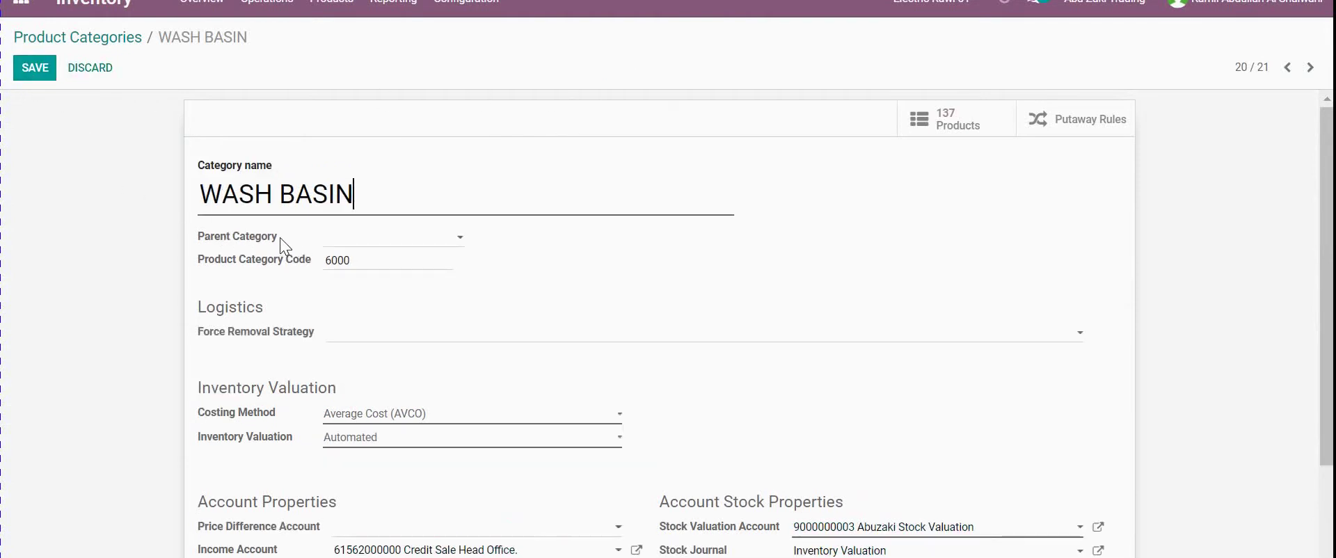
triple_click(256, 241)
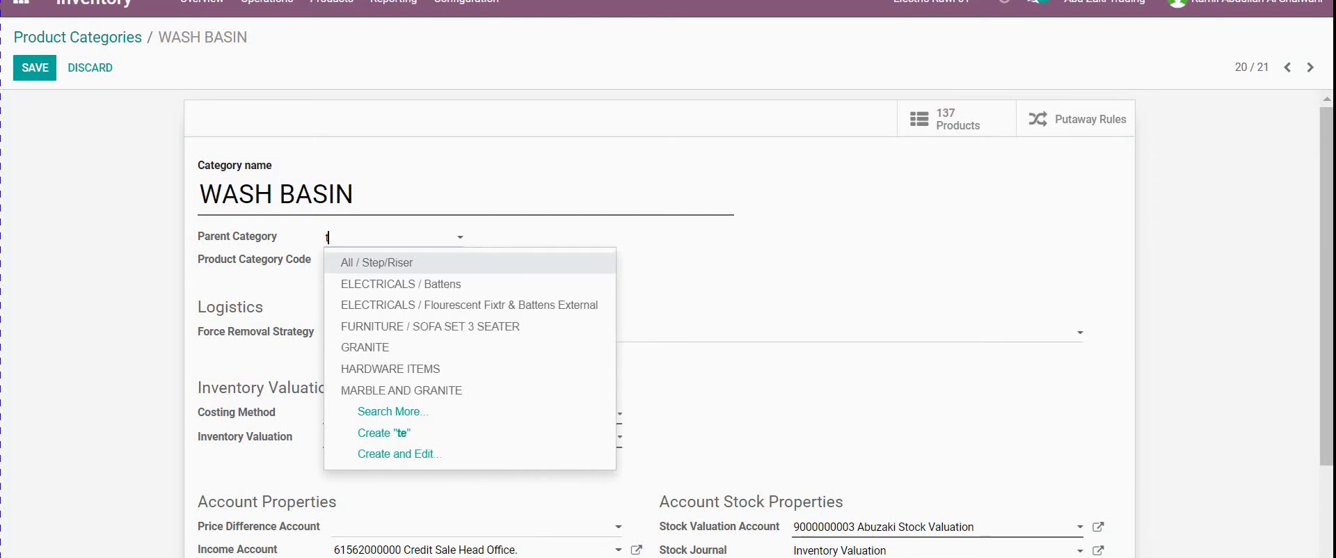
type("il")
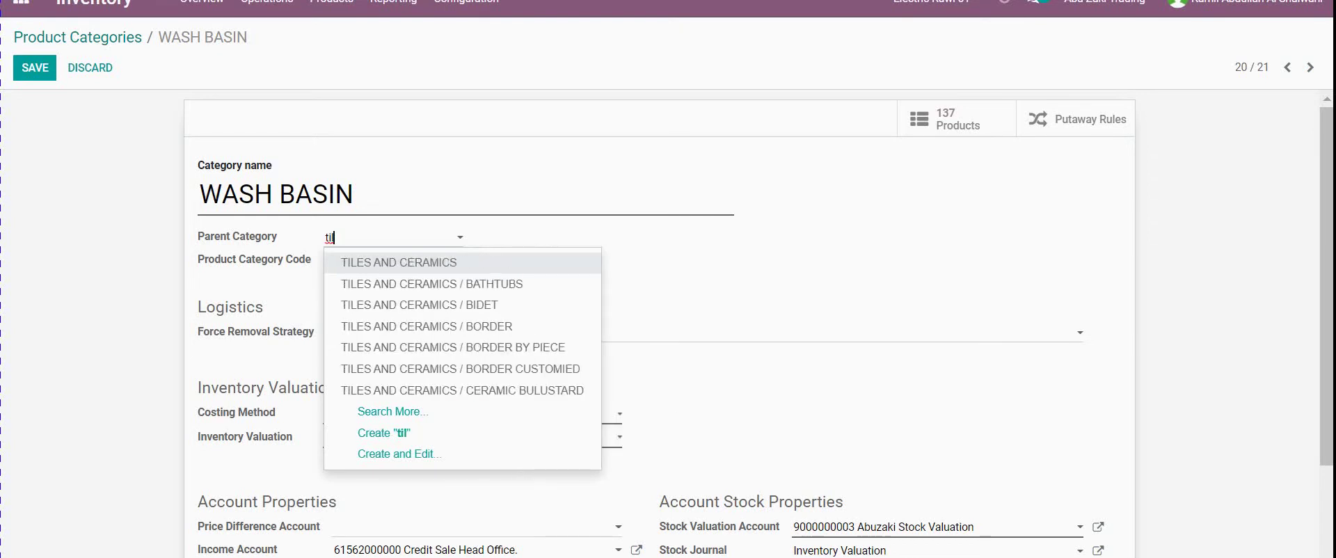
left_click(412, 263)
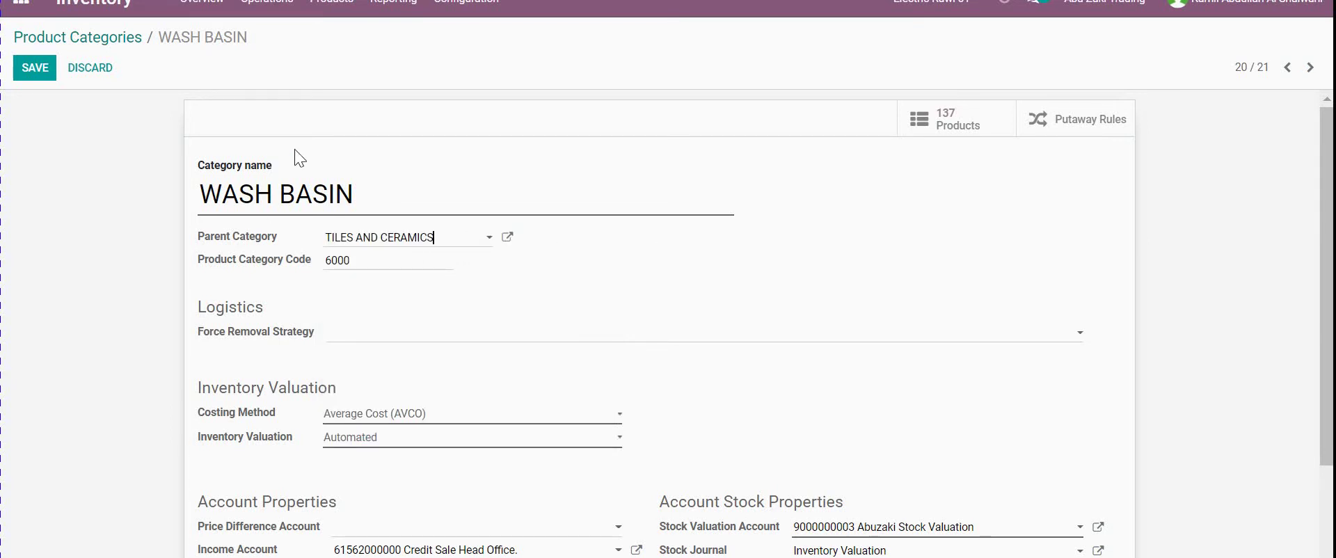
triple_click(294, 193)
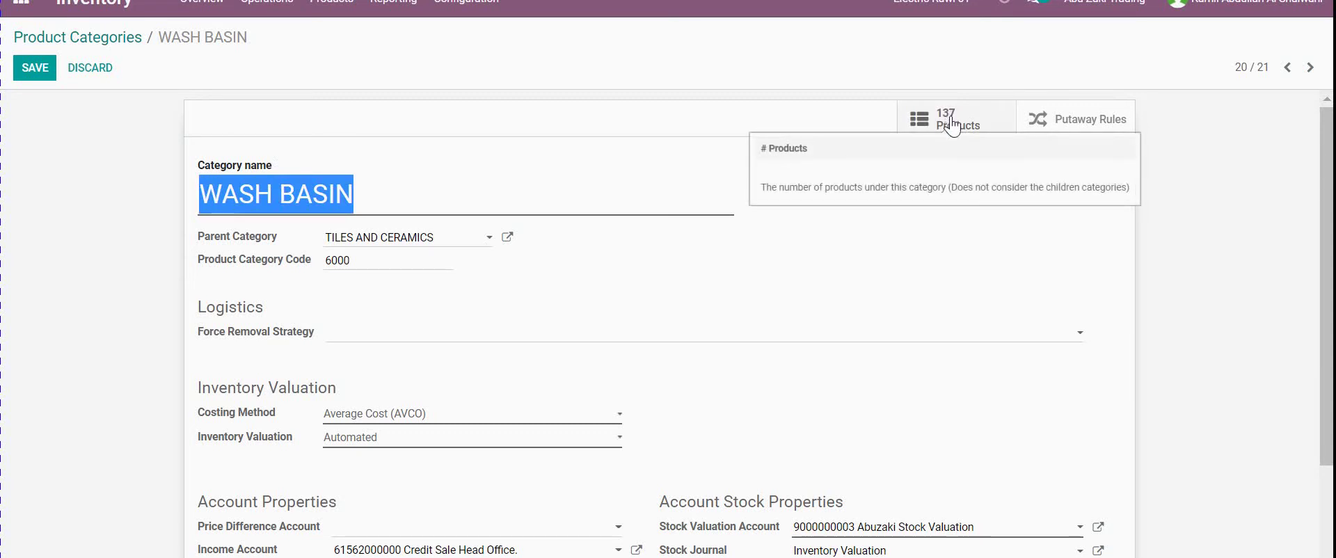
left_click(32, 70)
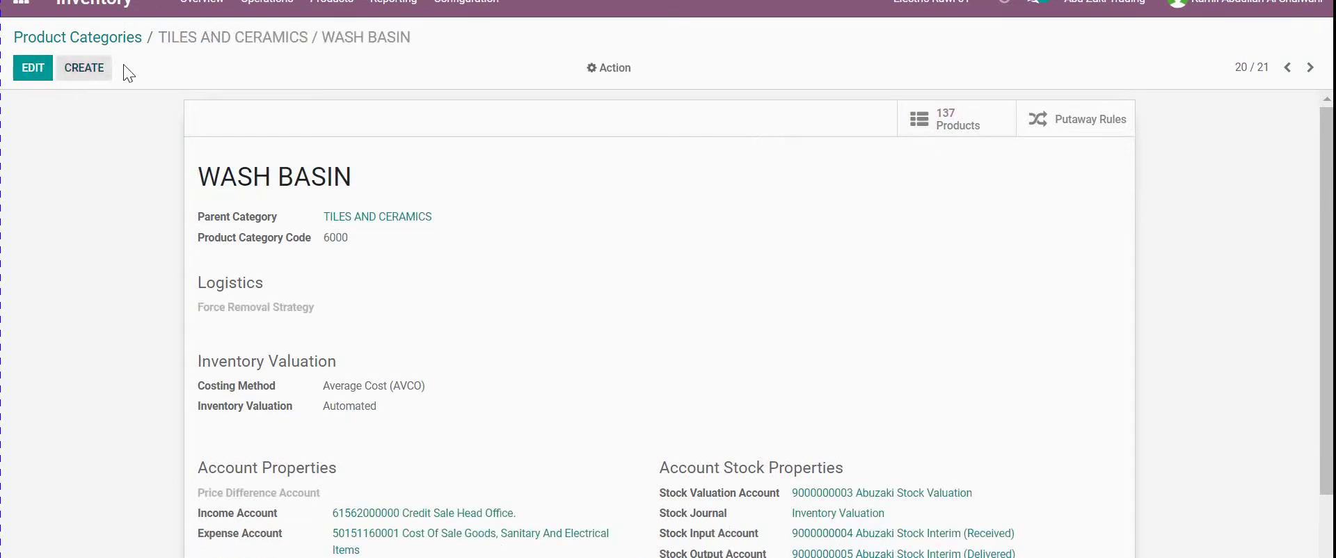
Step: Return to the grouped category list, expand the TILES AND CERAMICS group and look for WASH BASIN in it
left_click(126, 43)
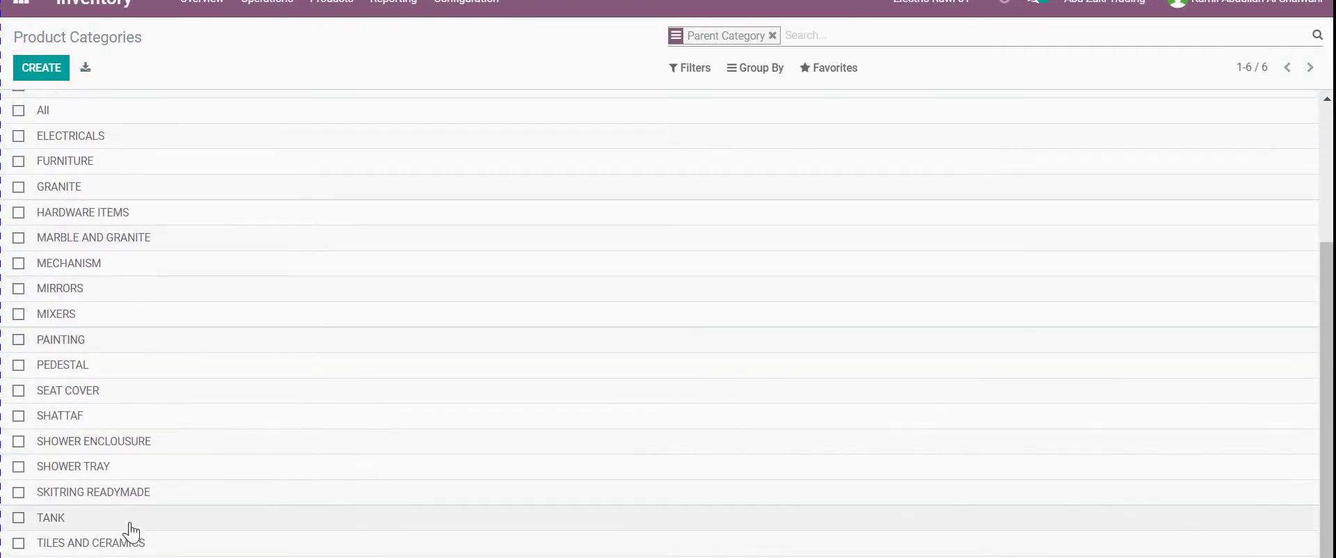
scroll(120, 412, "up", 3)
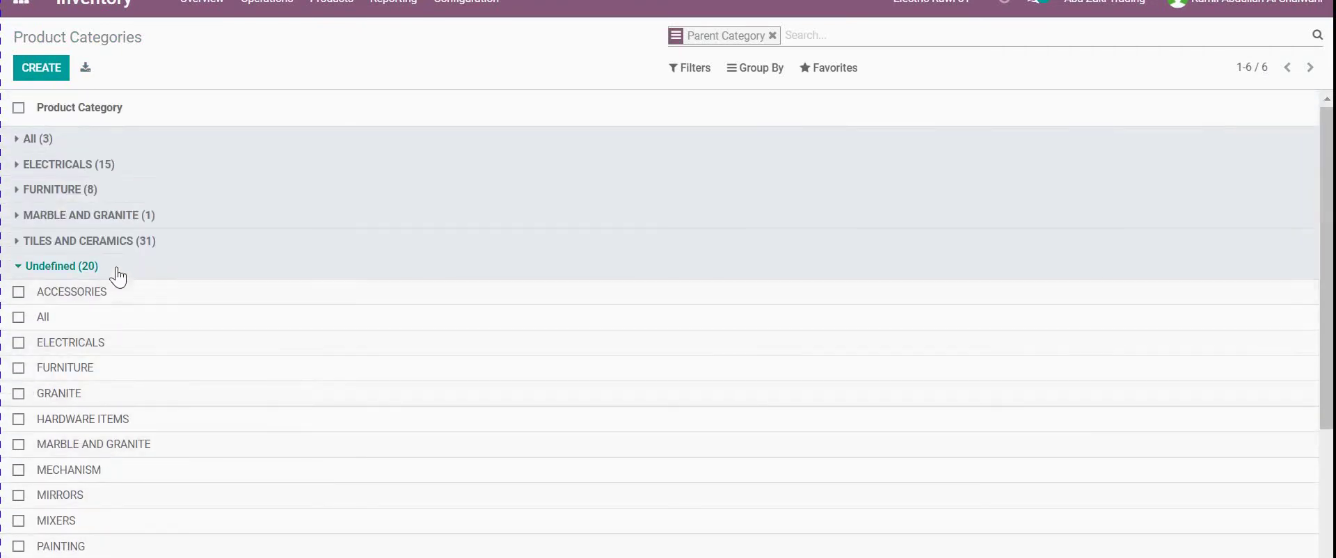
left_click(116, 244)
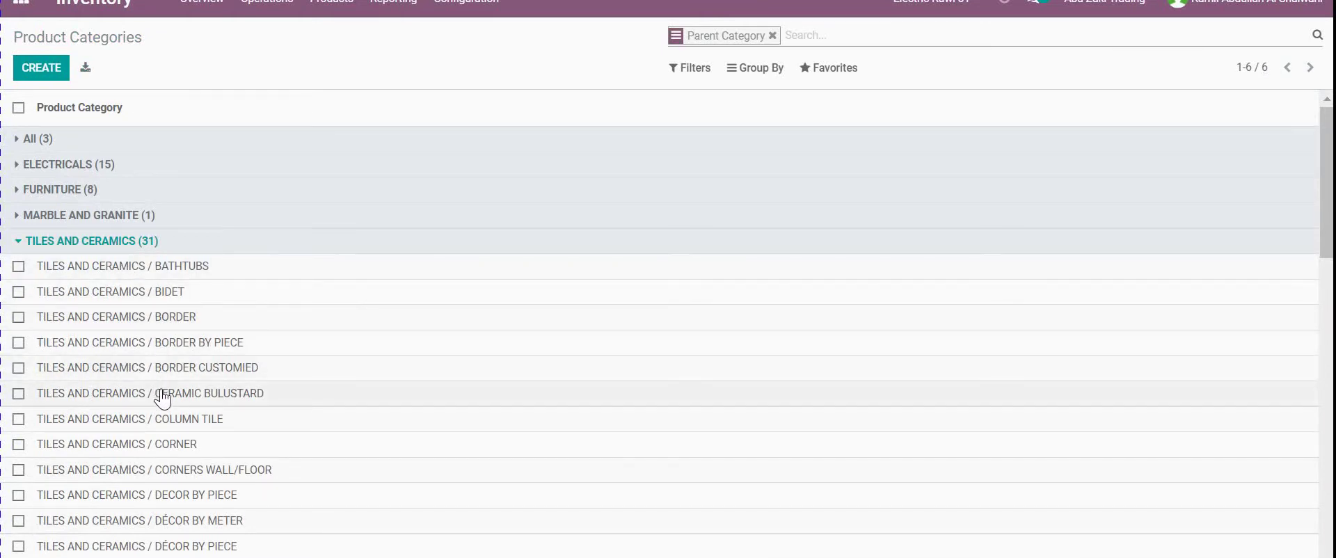
scroll(160, 398, "down", 5)
scroll(161, 399, "down", 5)
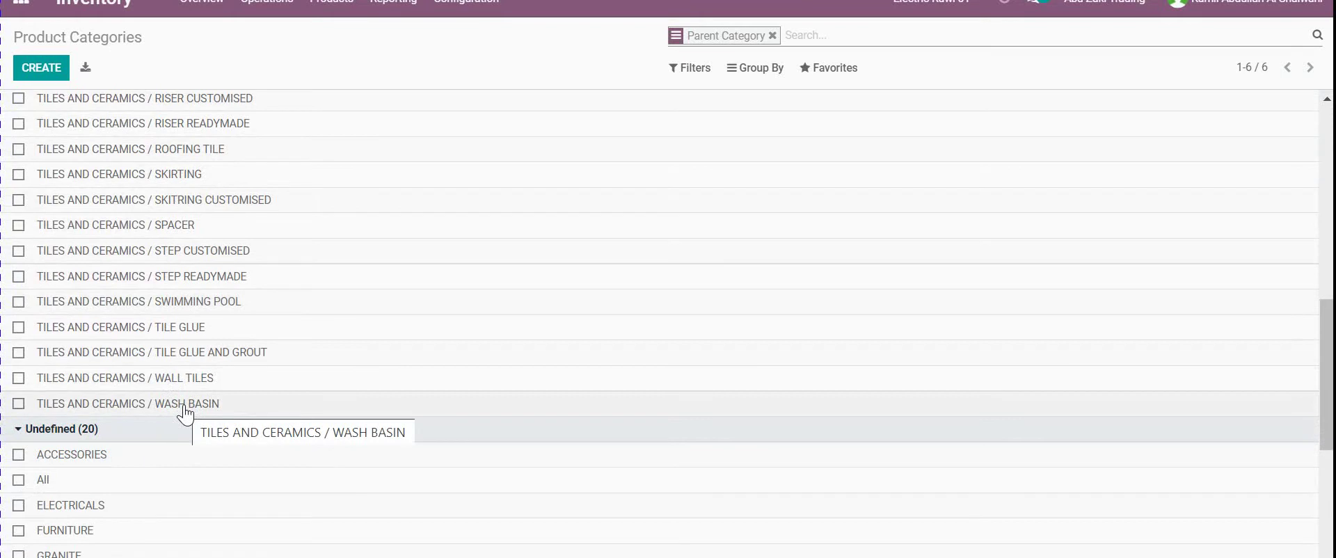
Step: Check the WASH BASIN record under TILES AND CERAMICS and go back to the grouped category list
left_click(185, 405)
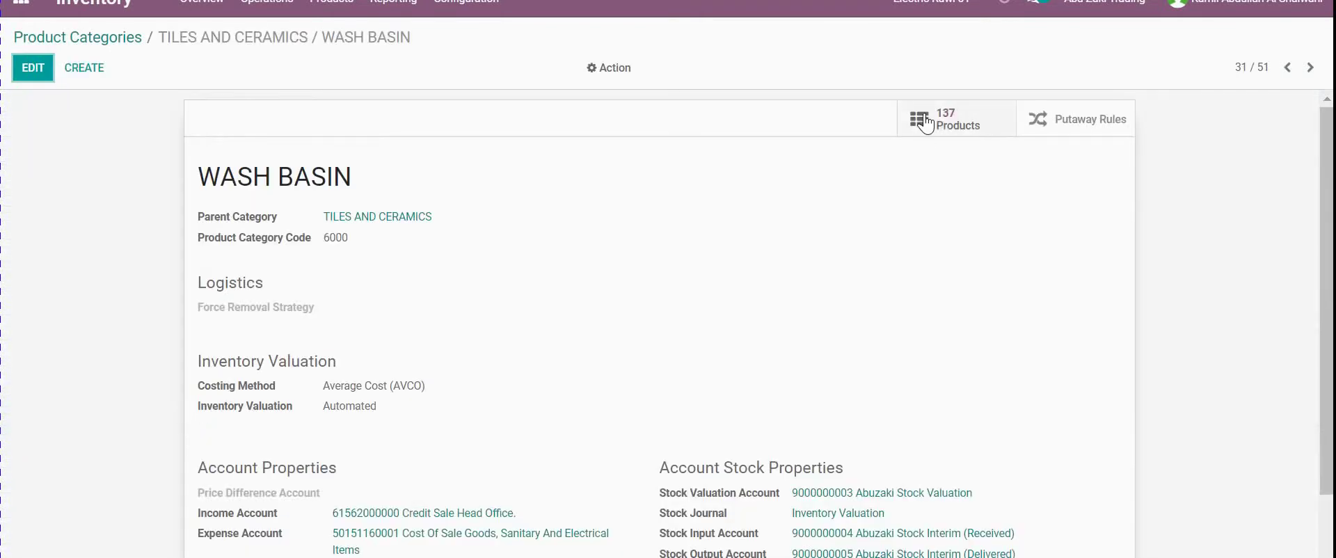
left_click(122, 41)
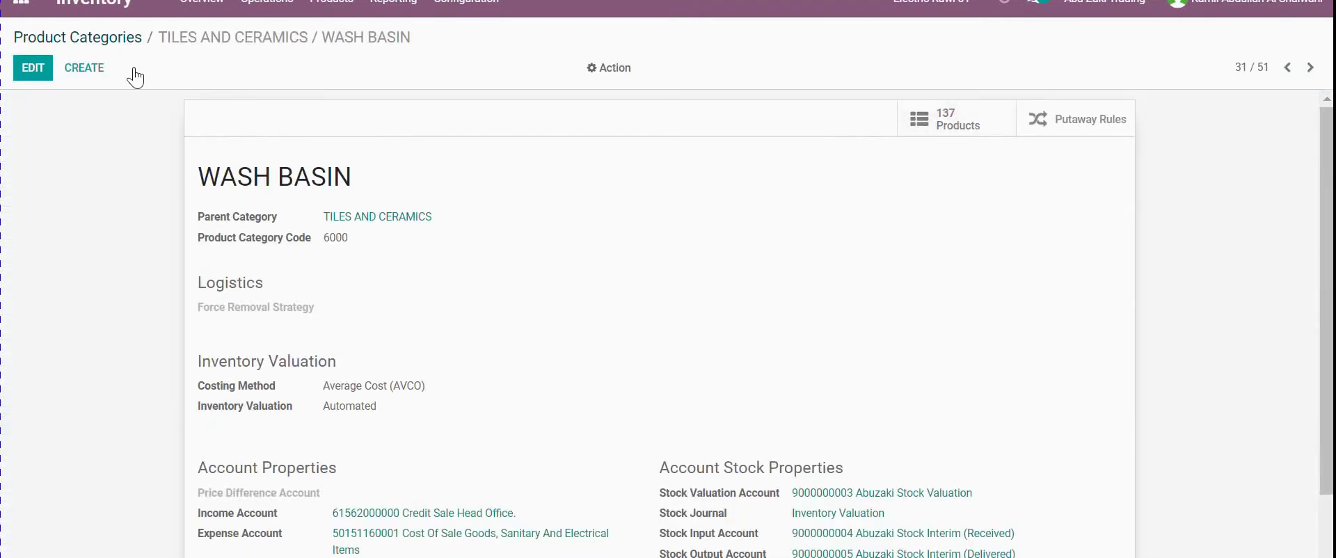
scroll(147, 215, "up", 9)
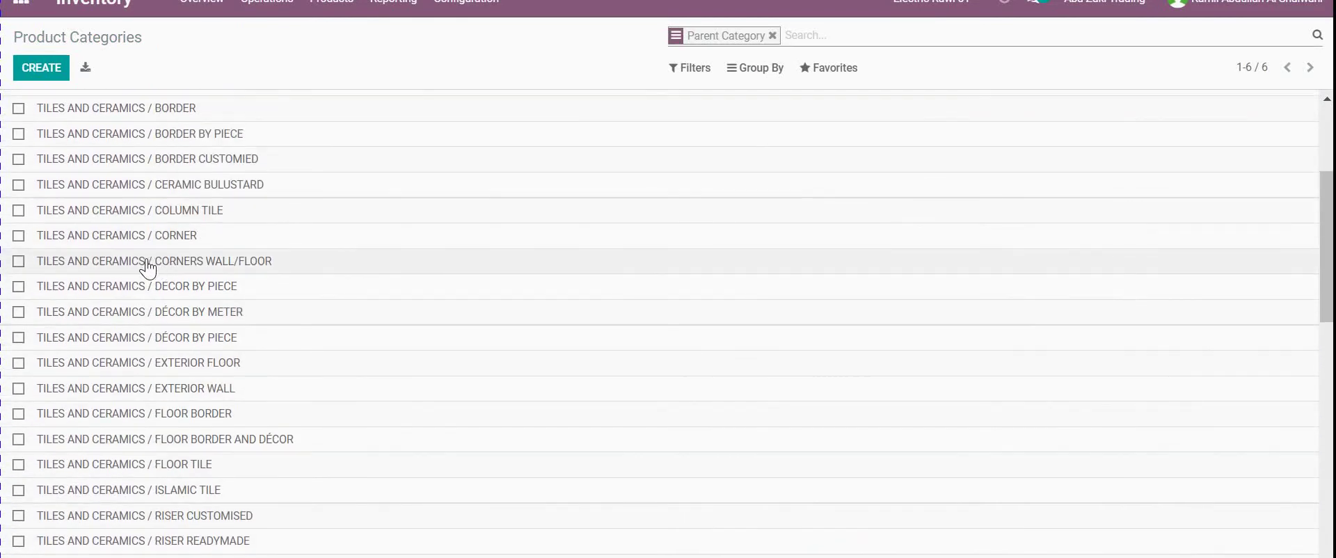
Step: Collapse and re-expand the TILES AND CERAMICS group, check the BIDET record and return to the grouped category list
left_click(147, 244)
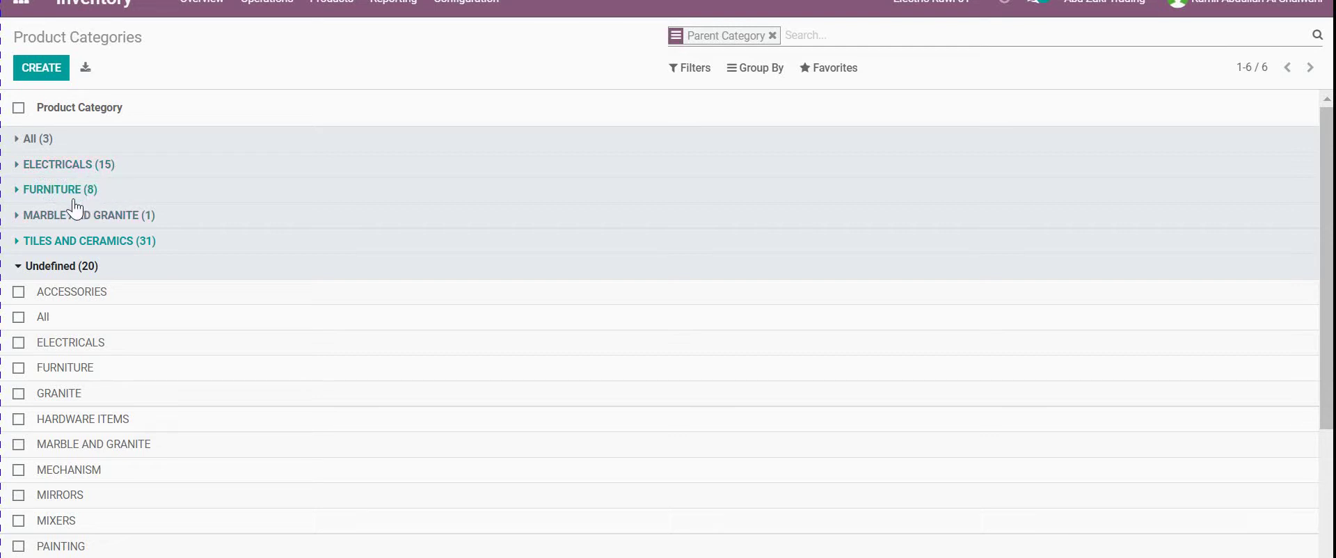
left_click(103, 244)
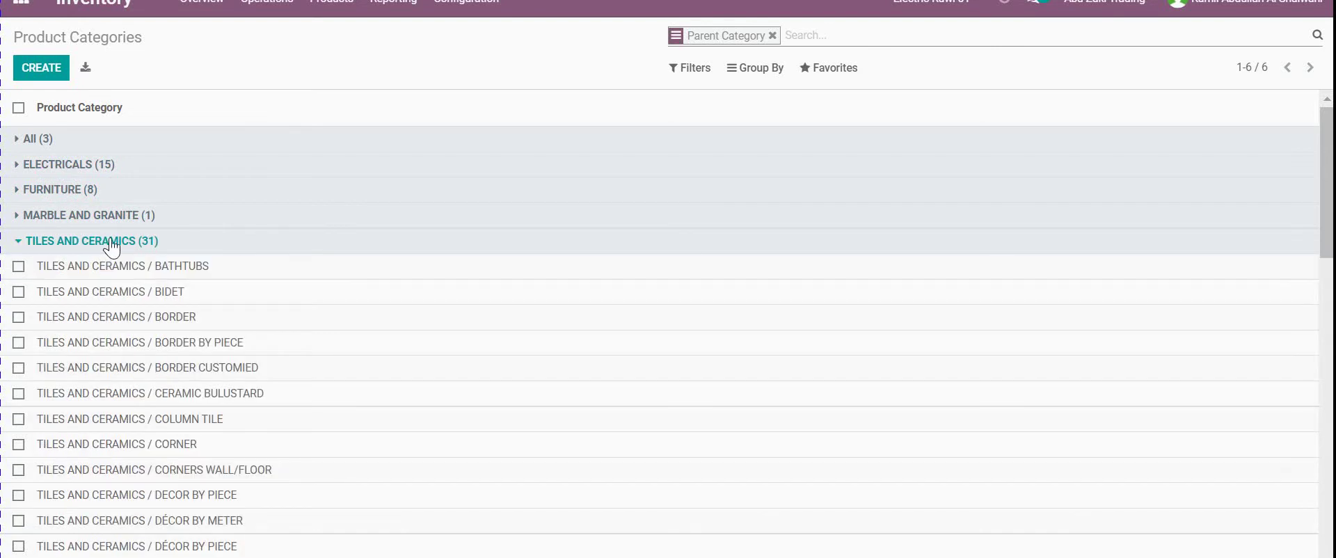
left_click(198, 293)
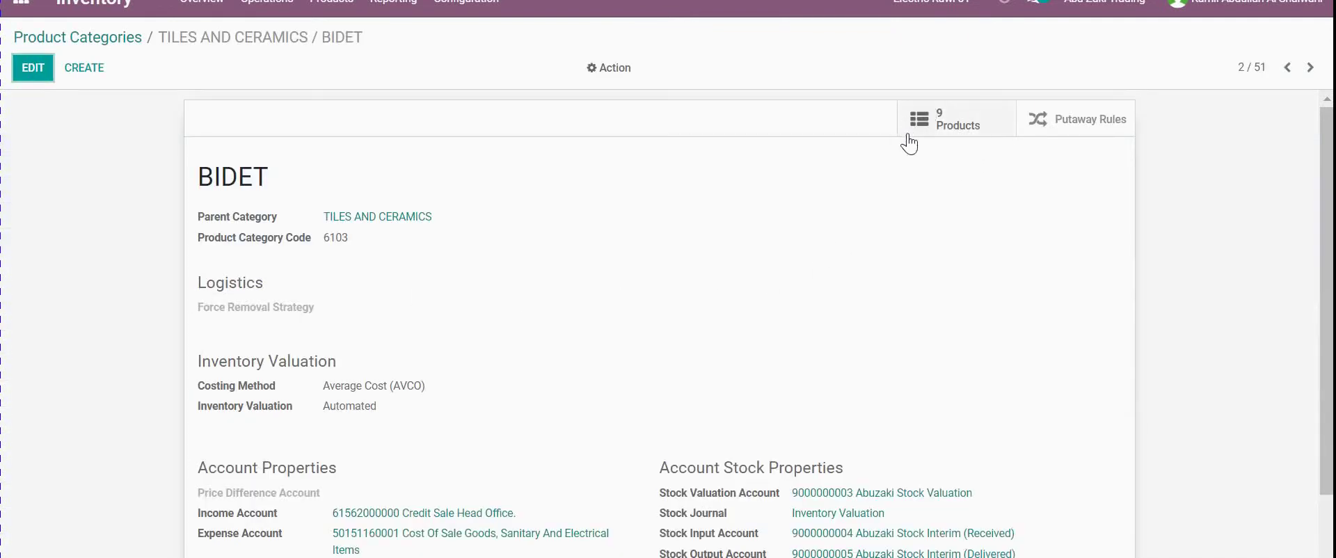
left_click(125, 39)
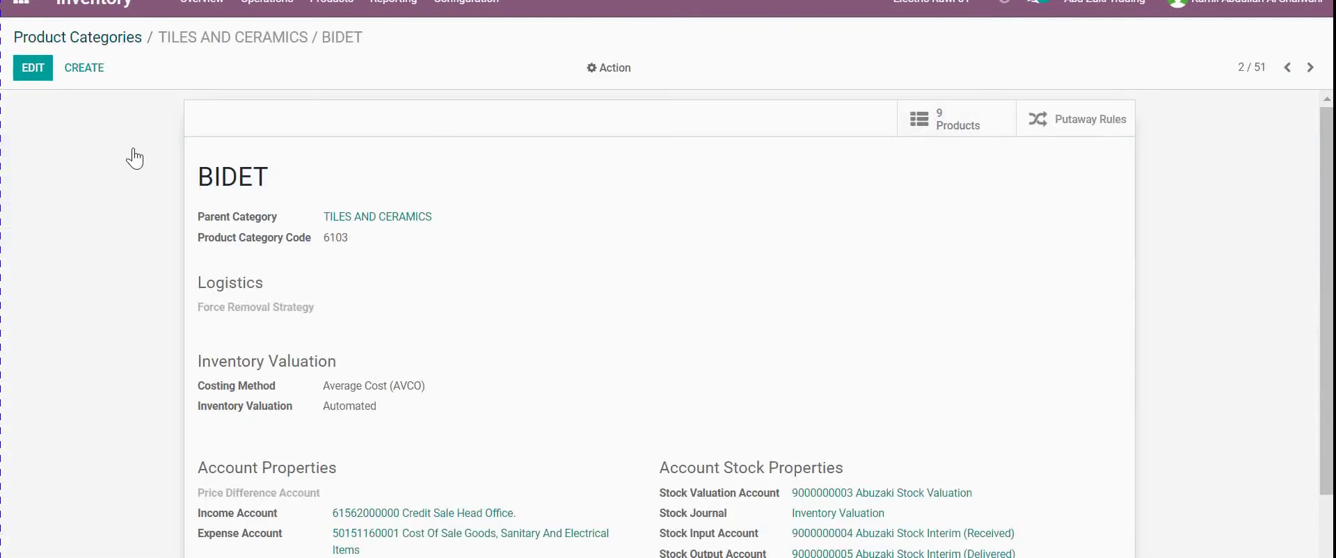
Step: Open the WASH BASIN category's products, browse them, and show them in list view with their category group expanded
scroll(214, 410, "down", 8)
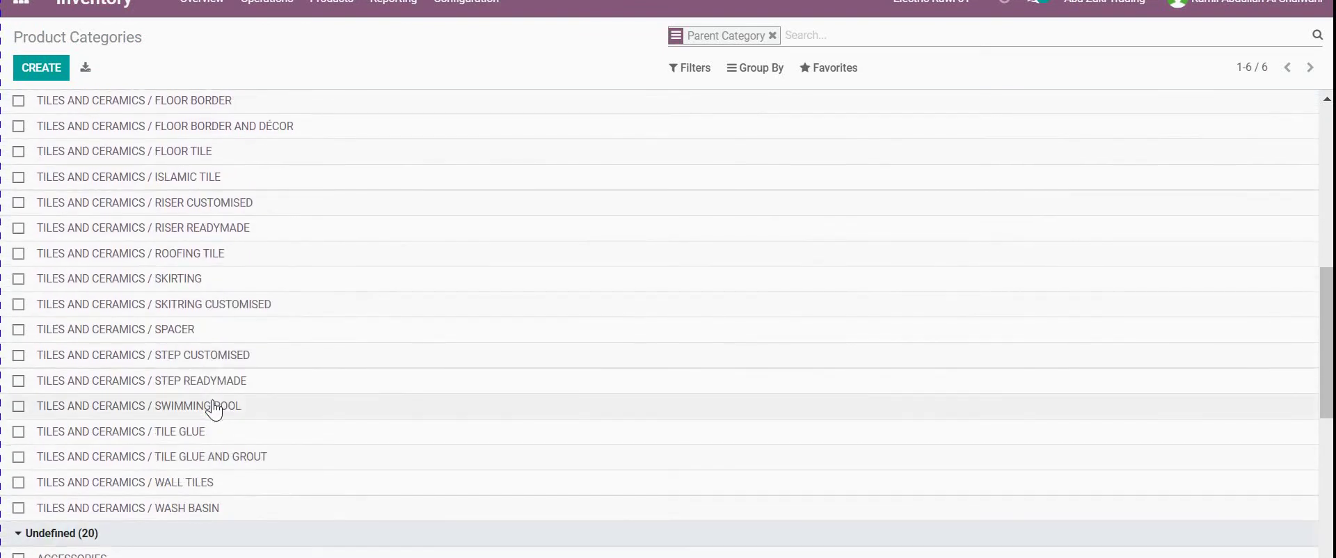
left_click(184, 509)
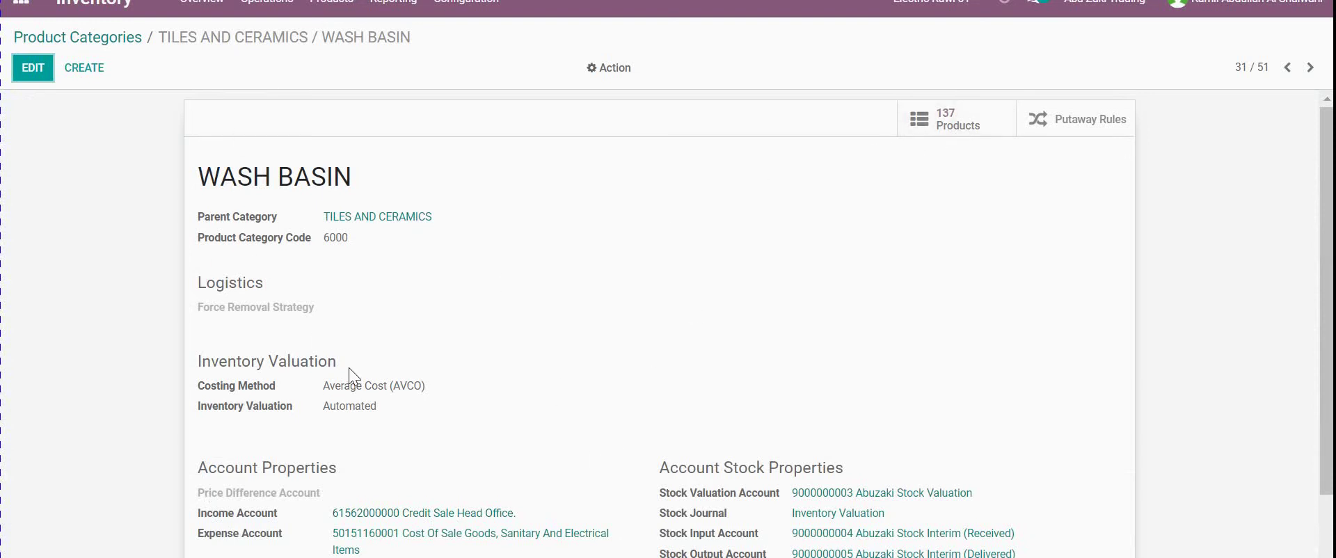
left_click(959, 136)
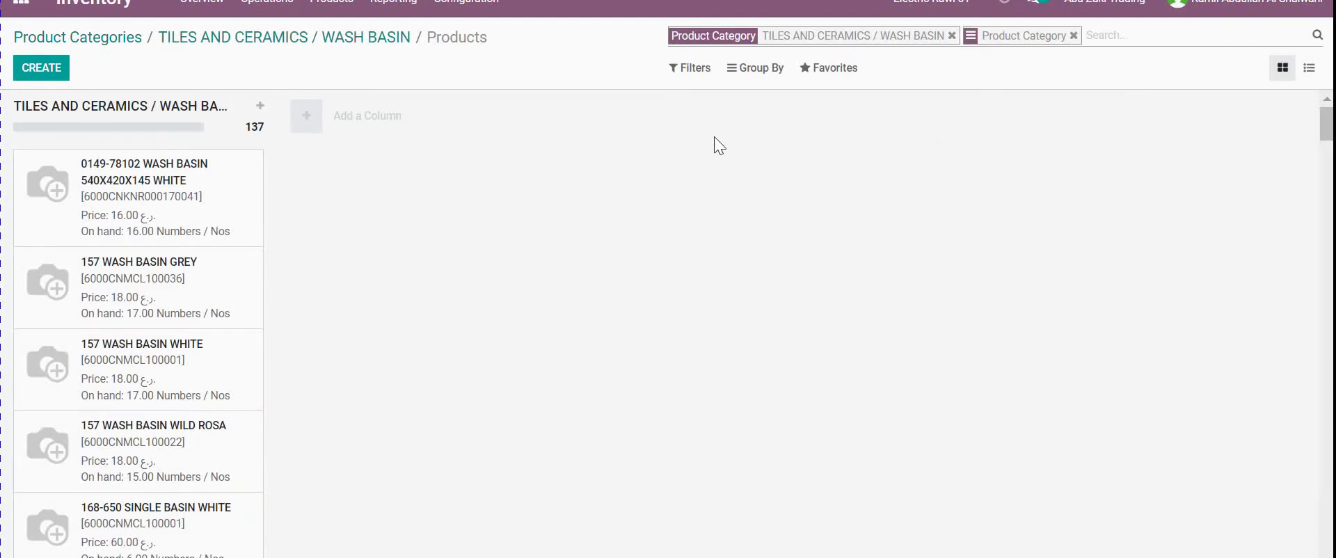
scroll(103, 356, "down", 20)
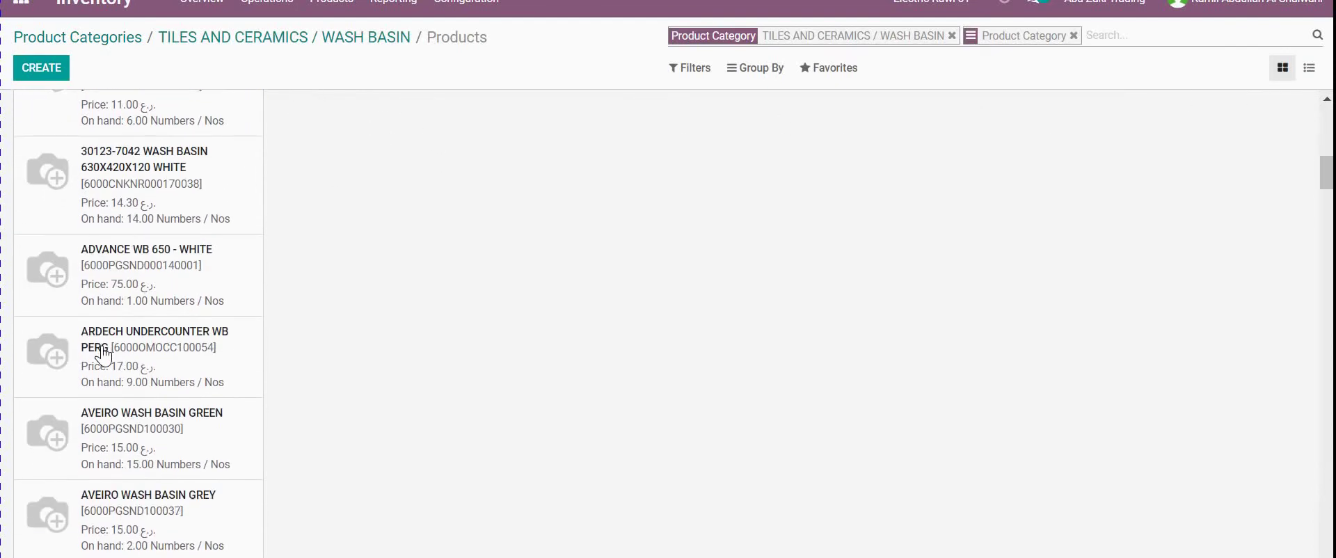
scroll(103, 356, "down", 10)
scroll(103, 356, "up", 20)
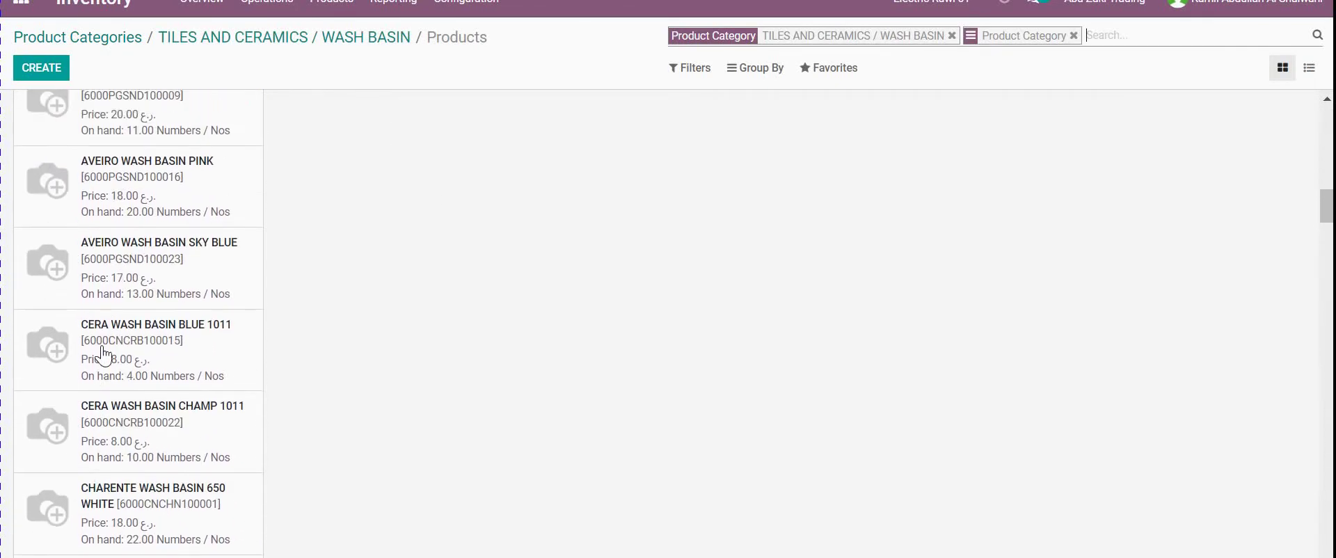
left_click(1309, 67)
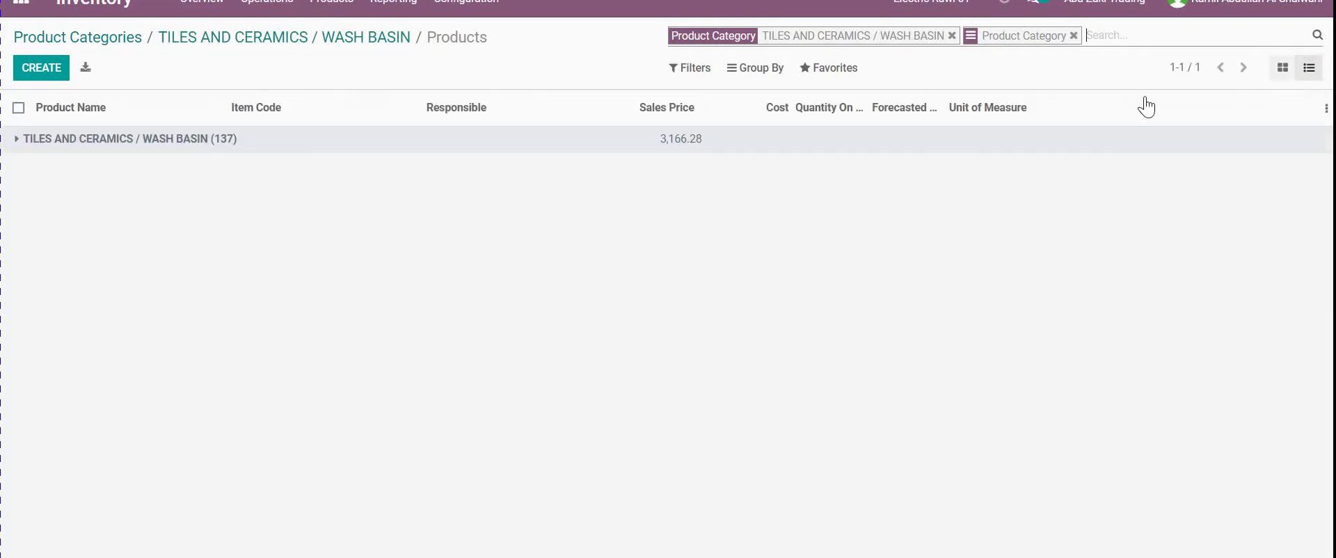
left_click(153, 143)
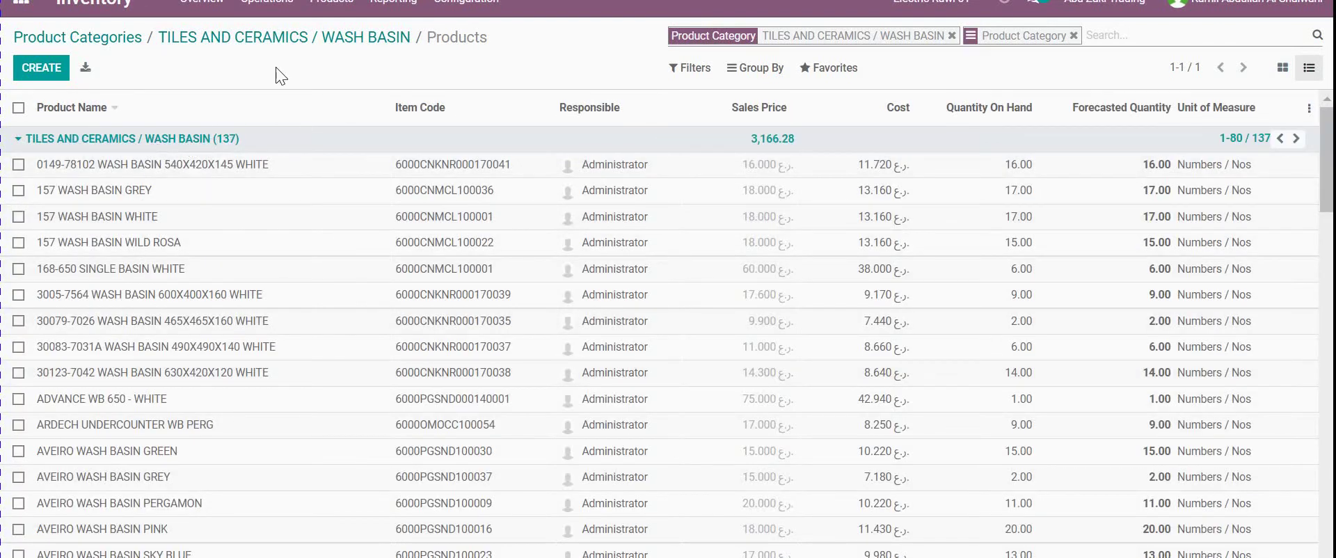
Step: Start a new product from the WASH BASIN products, check its category name and code, and return to the product categories without saving
left_click(332, 7)
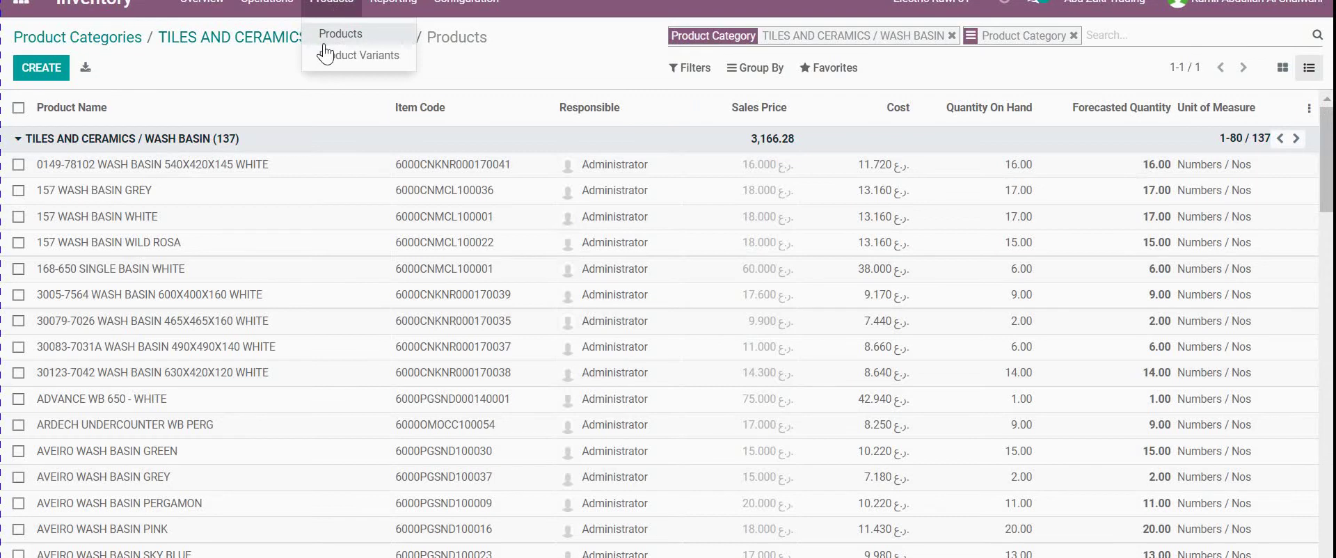
left_click(207, 69)
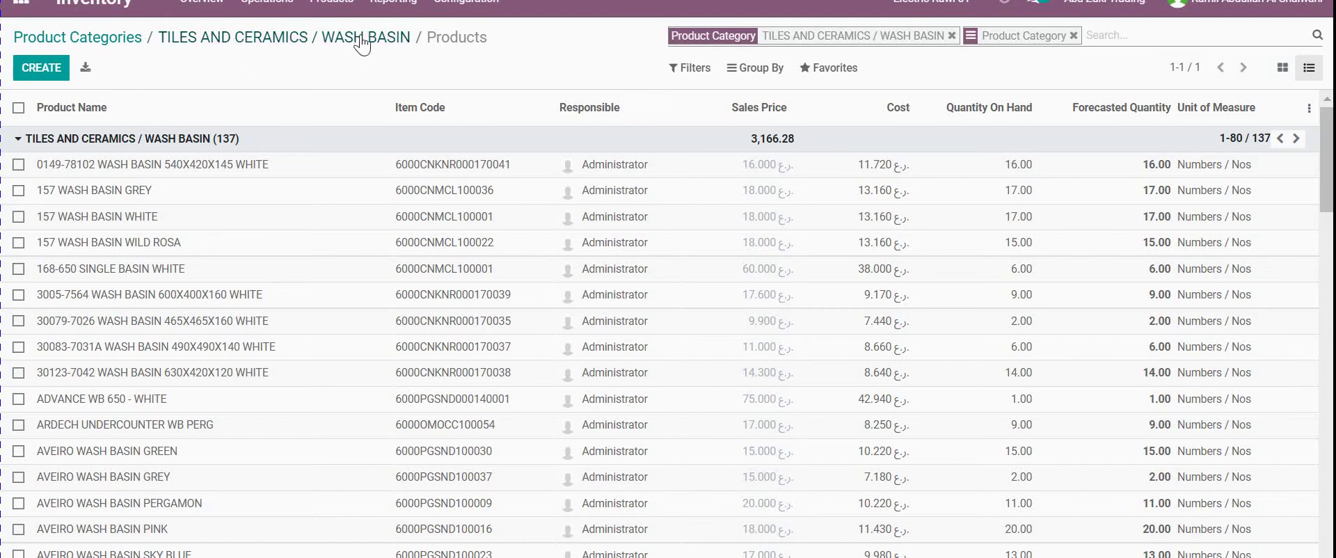
left_click(54, 77)
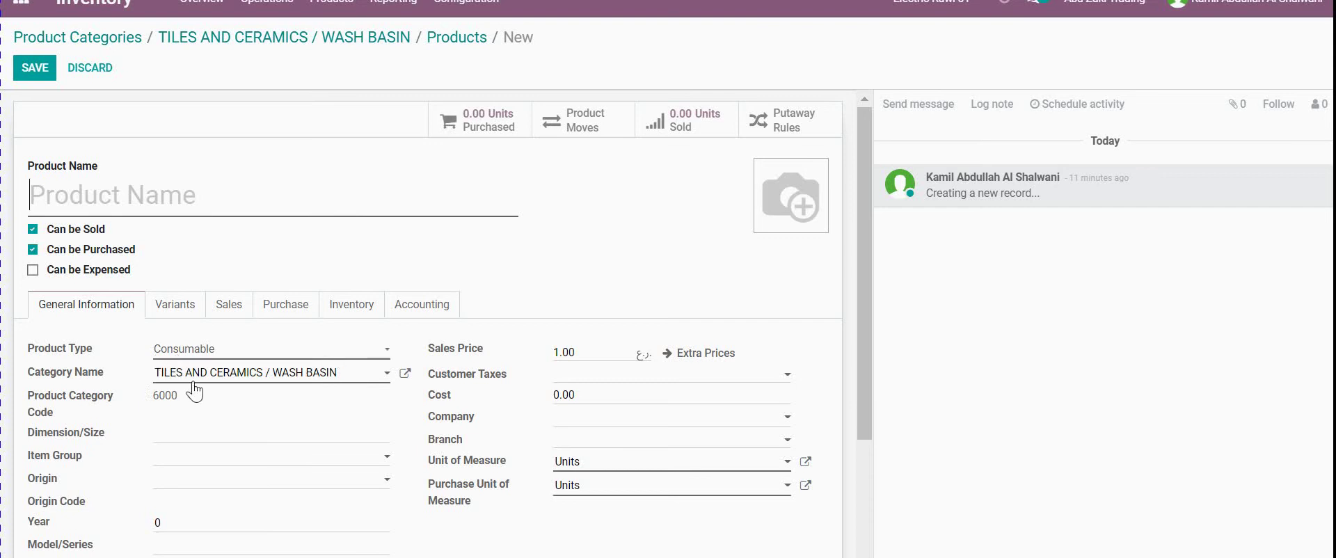
left_click(124, 47)
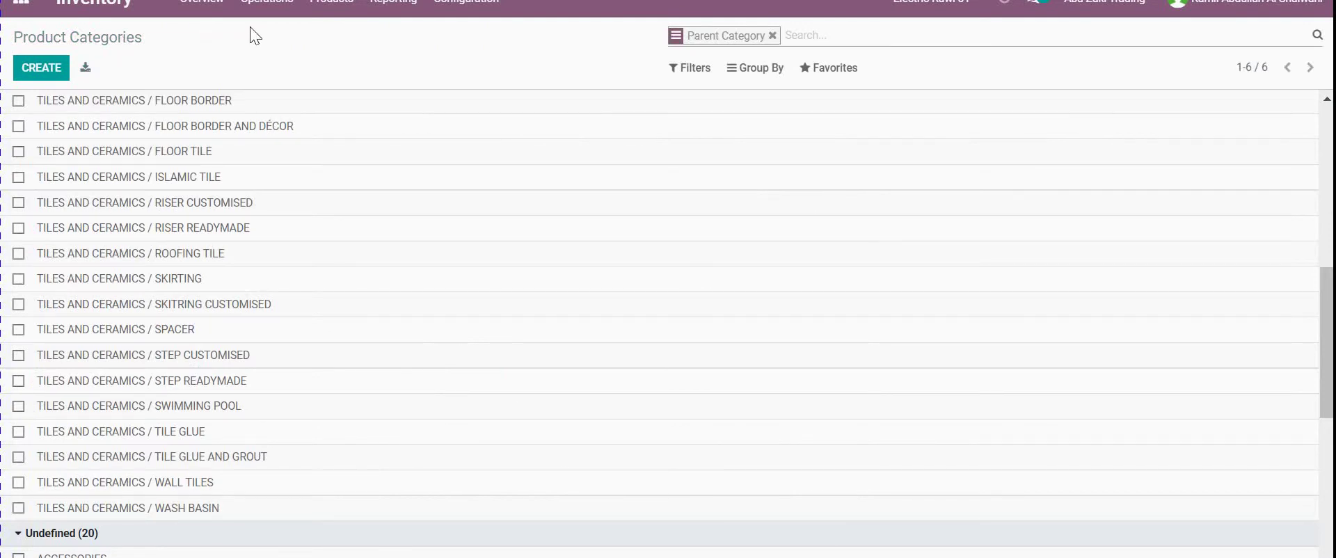
Step: Reopen the Product Categories configuration from the Inventory Overview and start a new category record
left_click(118, 15)
left_click(462, 7)
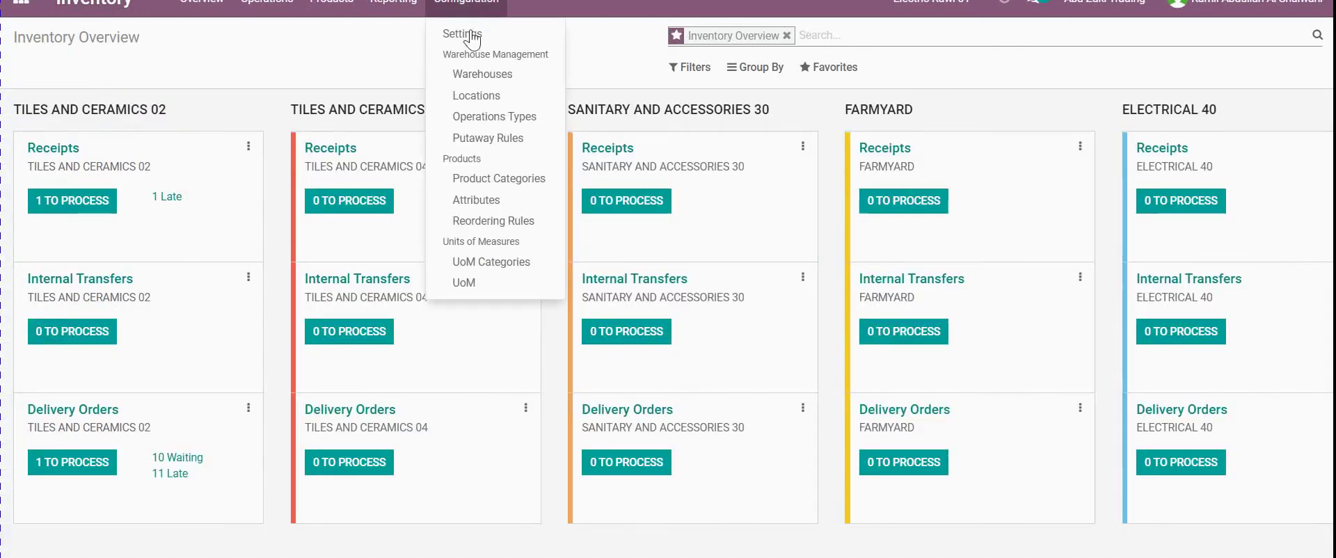
left_click(485, 181)
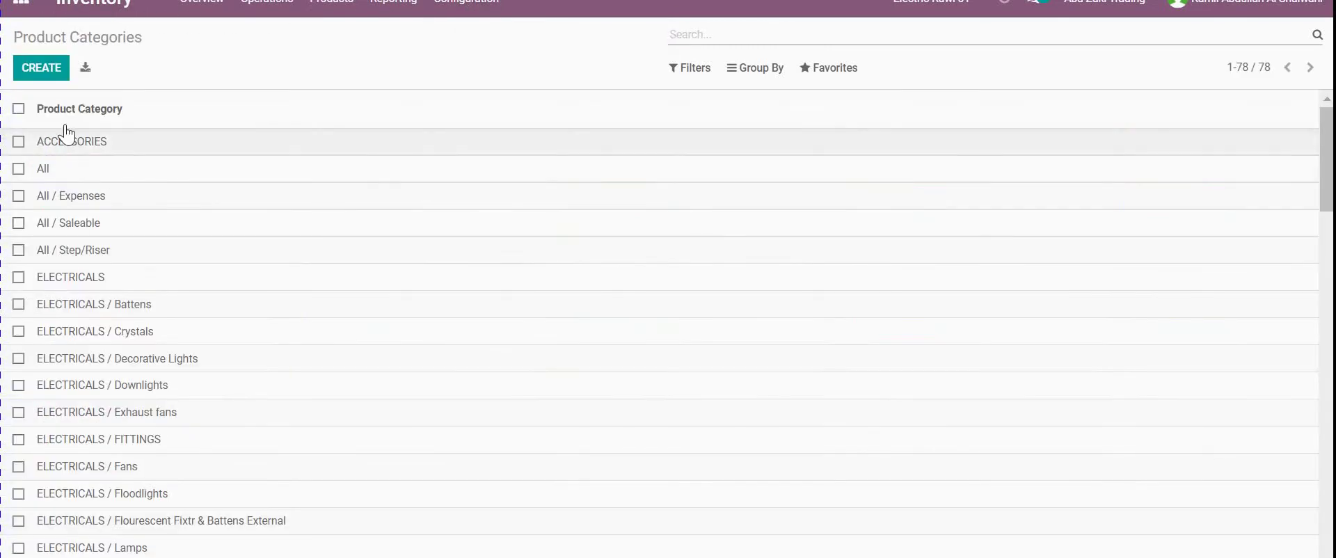
left_click(42, 73)
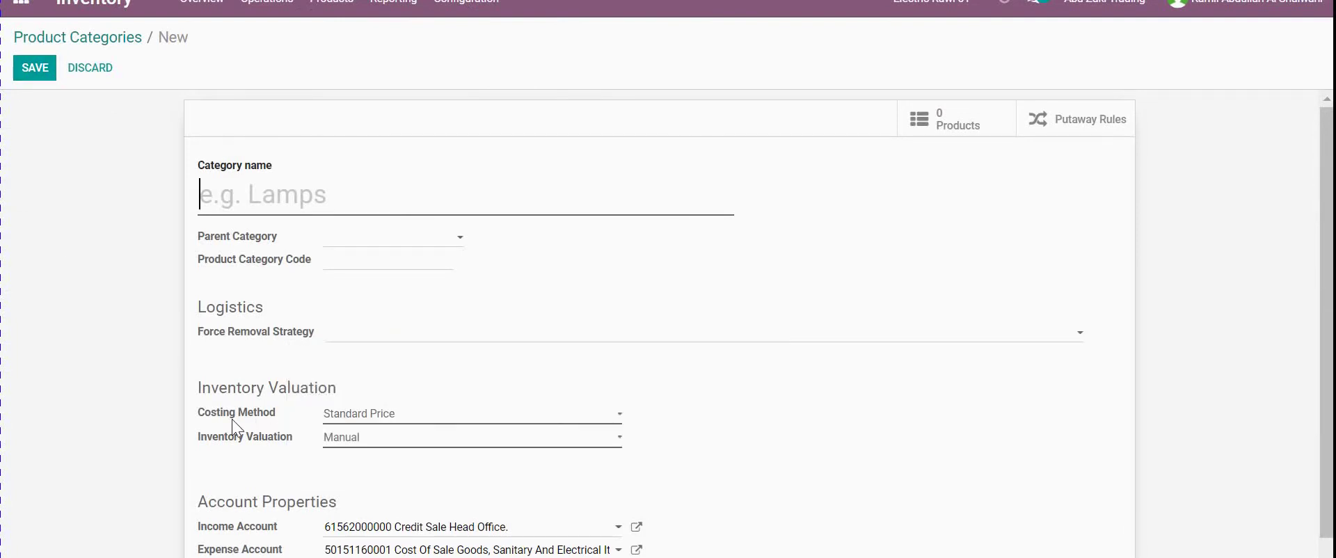
Step: Set the new category's costing method to Average Cost (AVCO) and its inventory valuation to Automated
left_click(386, 417)
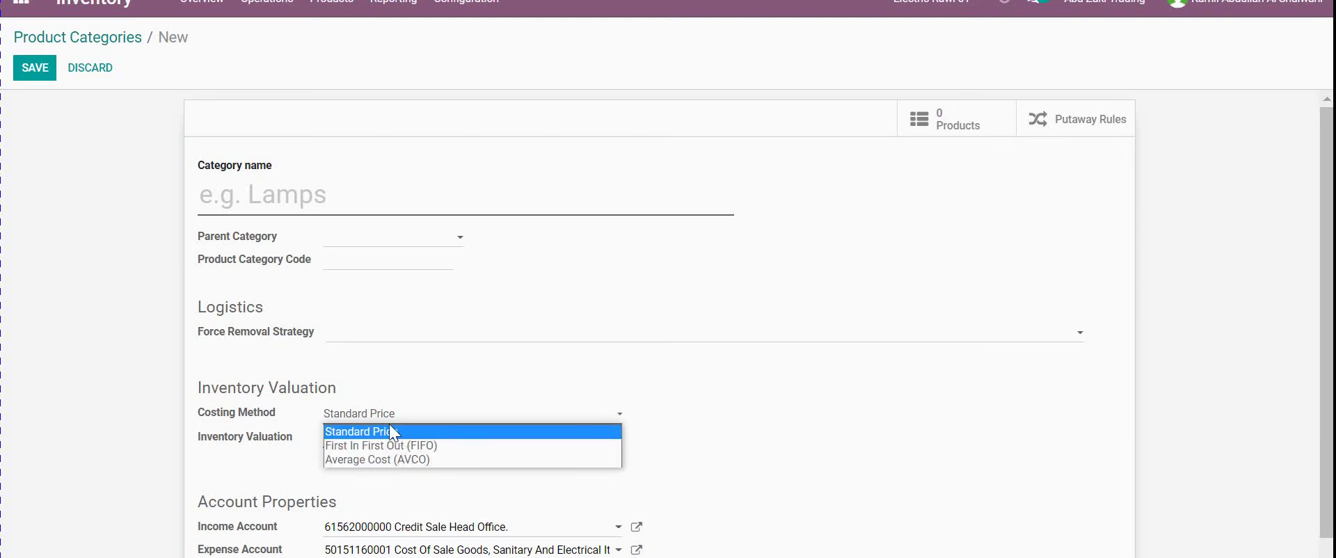
left_click(356, 459)
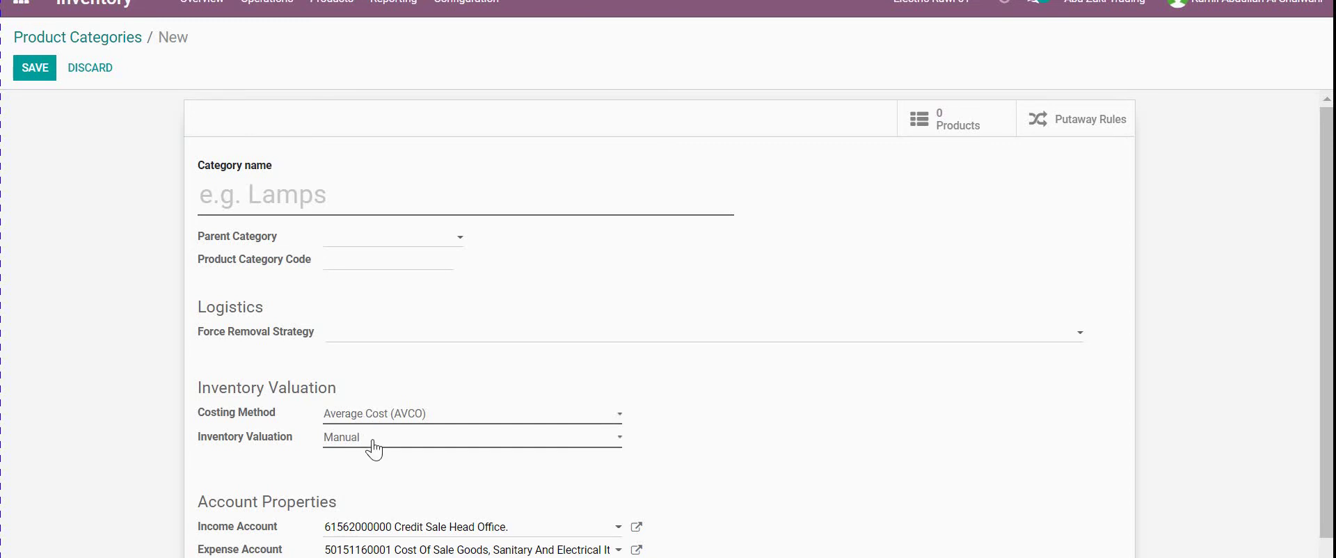
left_click(371, 448)
left_click(370, 465)
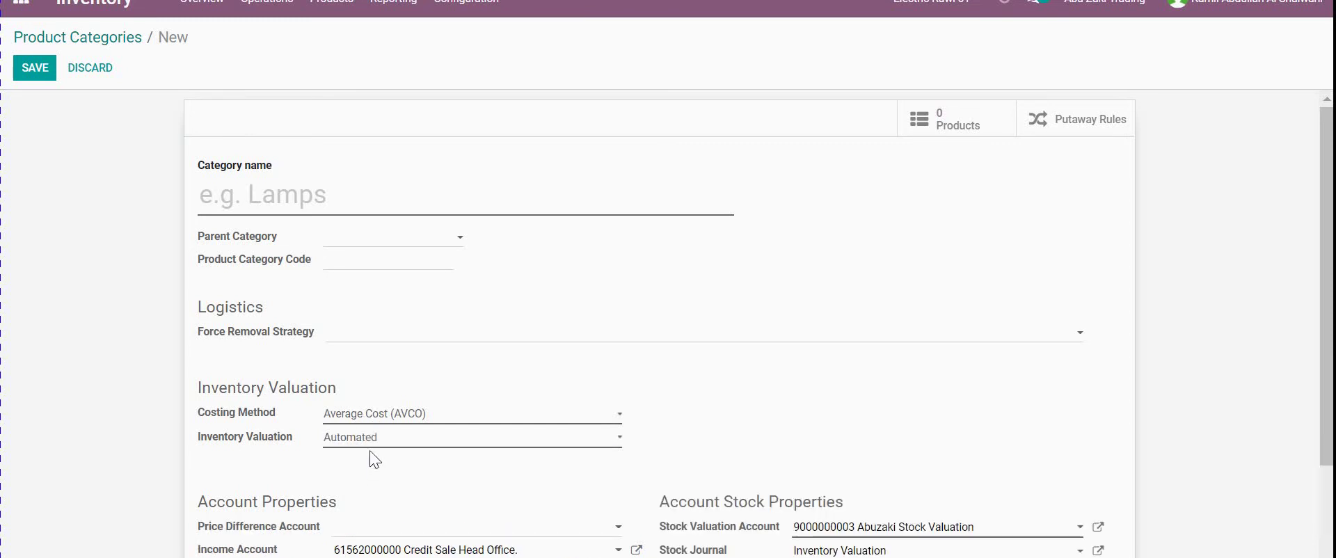
Step: Switch the new category's inventory valuation to Manual and back to Automated to compare the account fields
left_click(370, 450)
left_click(372, 450)
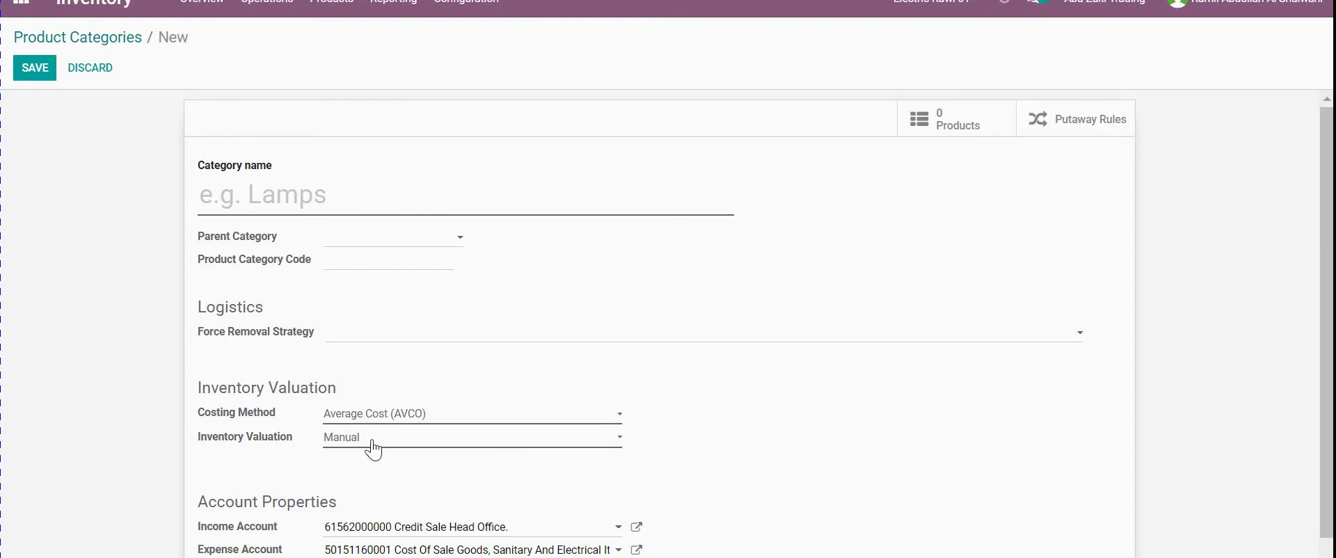
left_click(372, 450)
left_click(370, 466)
Step: Examine the Income Account and Expense Account fields under Account Properties of the new category
scroll(279, 467, "down", 3)
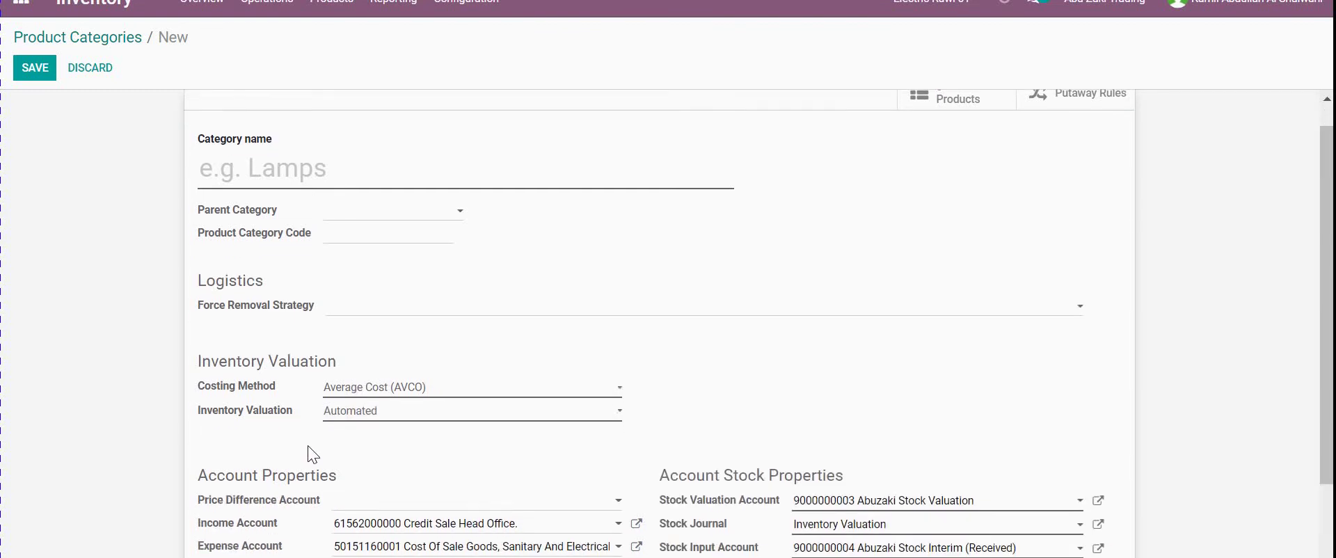
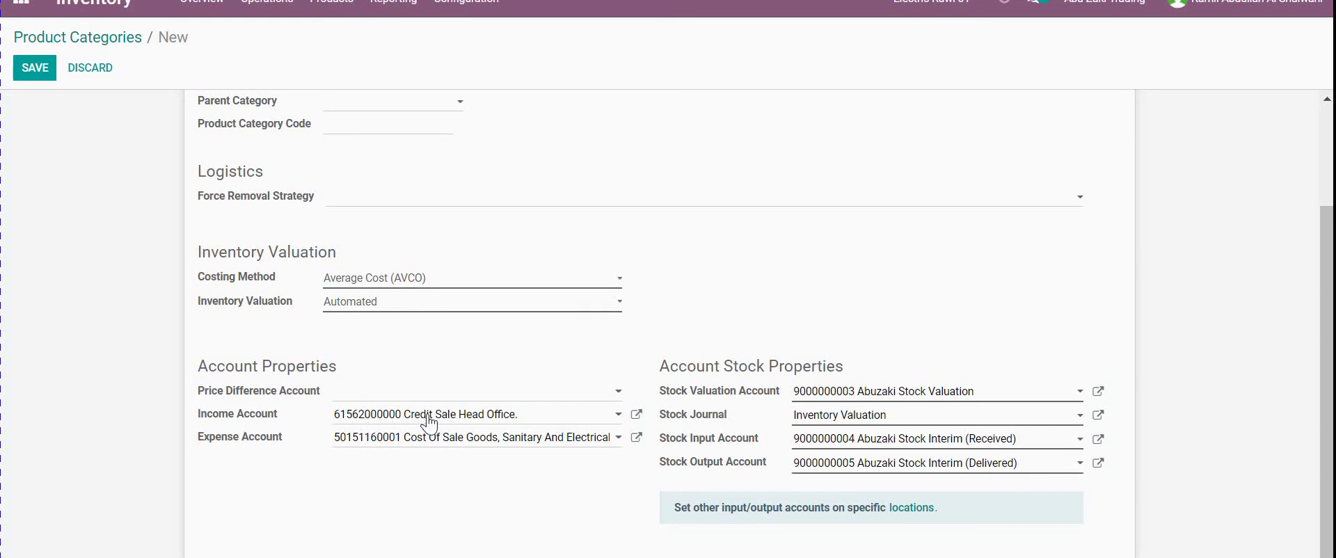
mouse_move(208, 415)
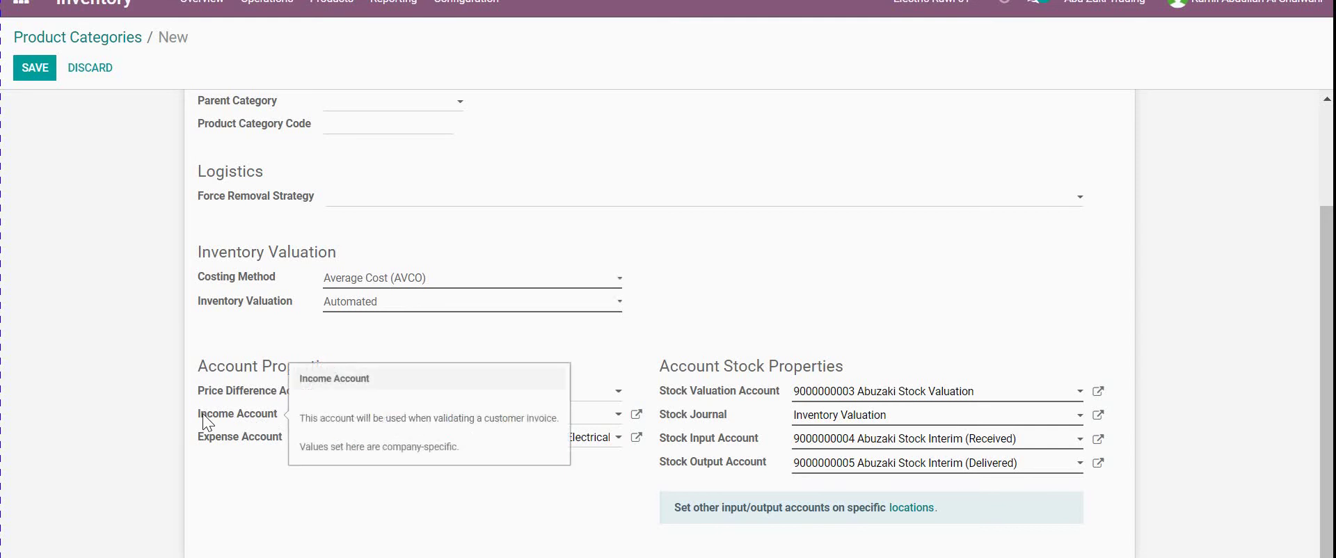
left_click_drag(260, 415, 285, 414)
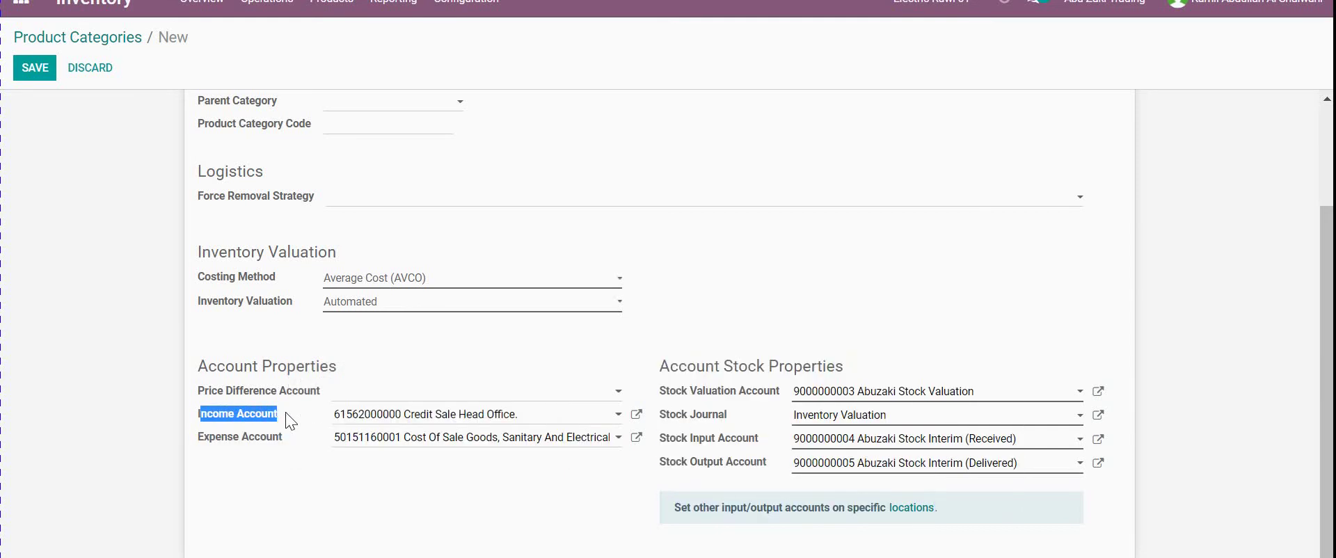
left_click(285, 412)
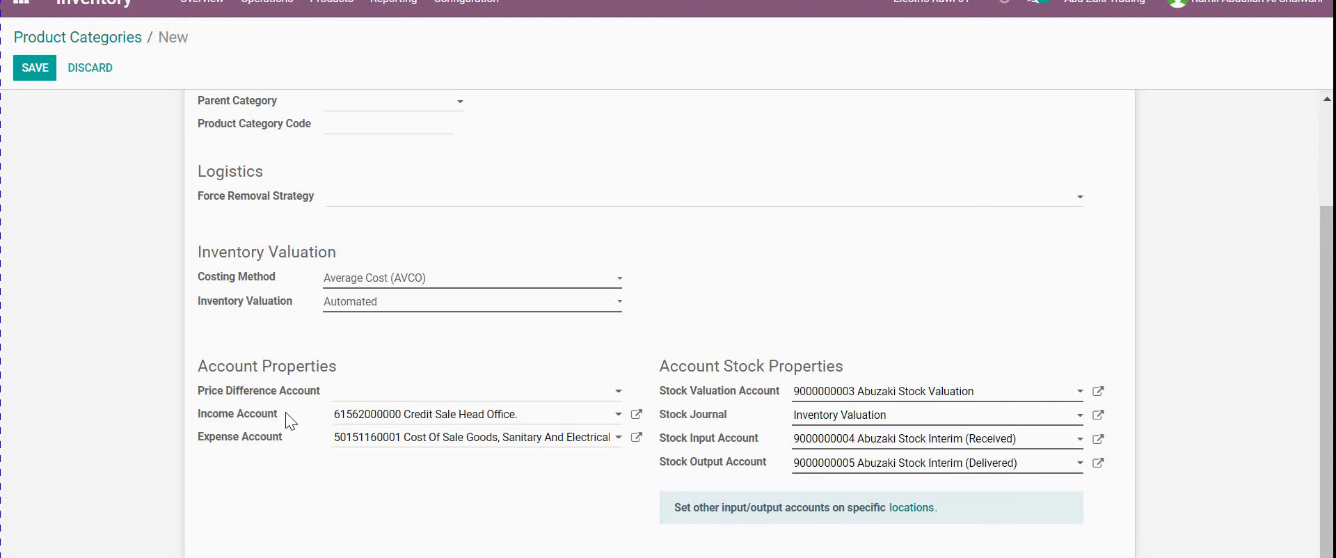
left_click_drag(283, 412, 185, 413)
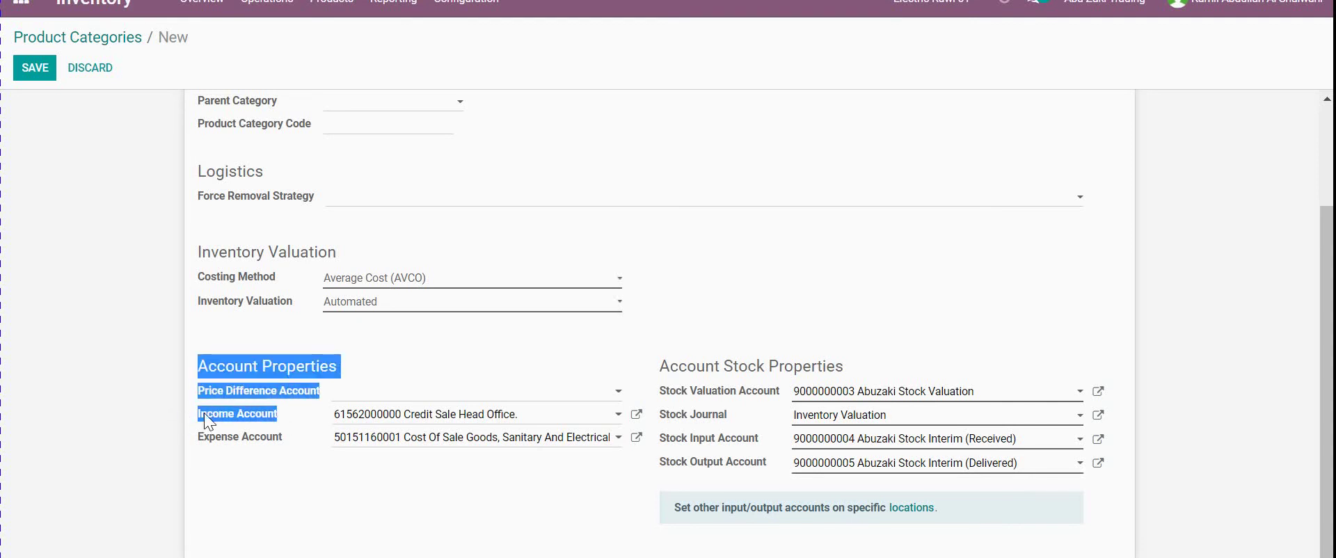
left_click(203, 412)
left_click(175, 363)
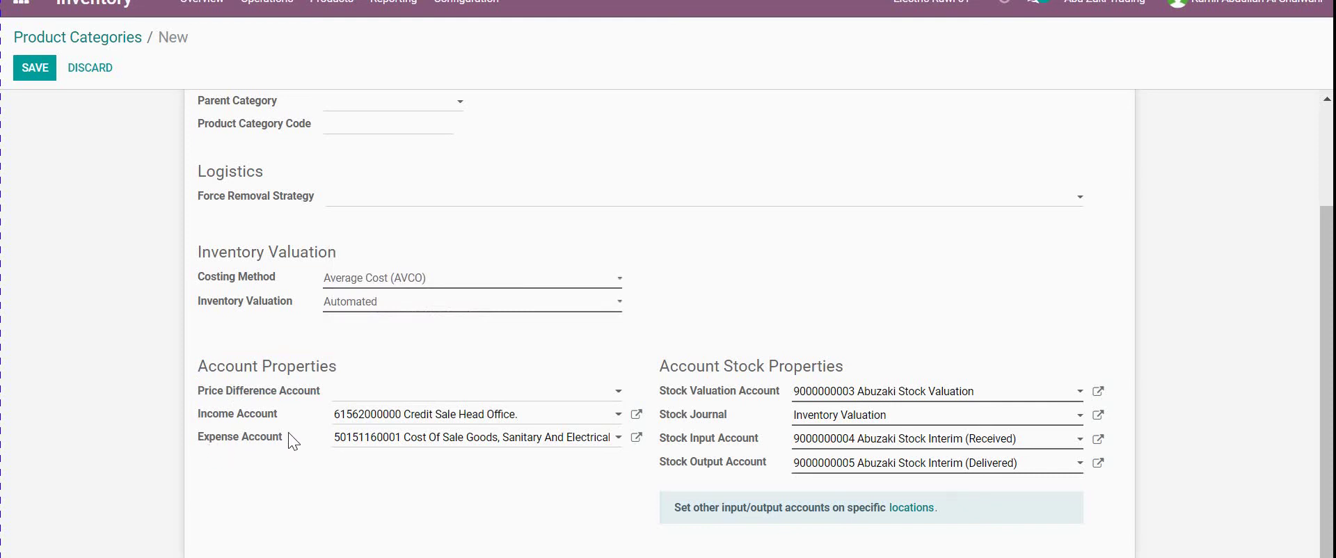
mouse_move(254, 438)
Step: Enter 1234 as the category name of the new product category
scroll(414, 240, "up", 2)
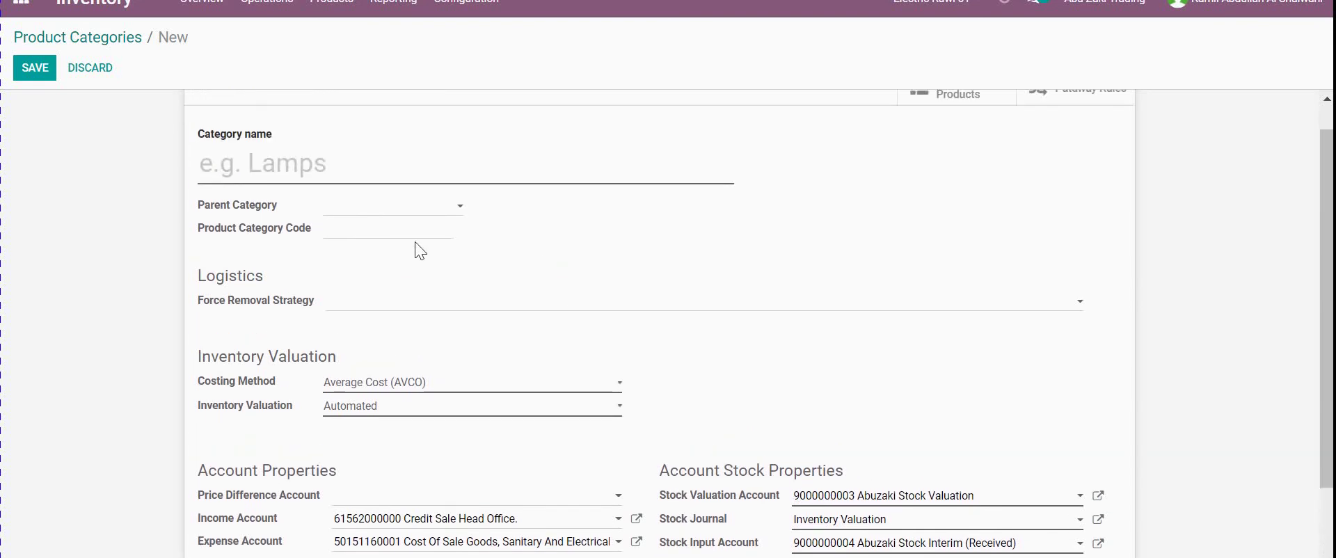
left_click(209, 163)
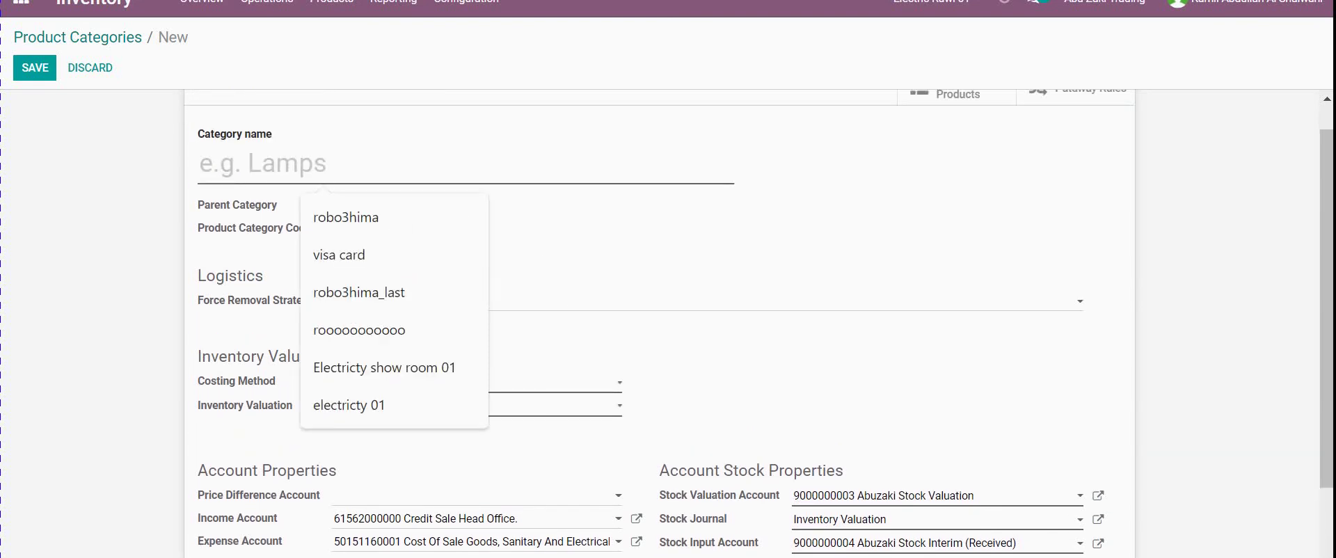
type("1234")
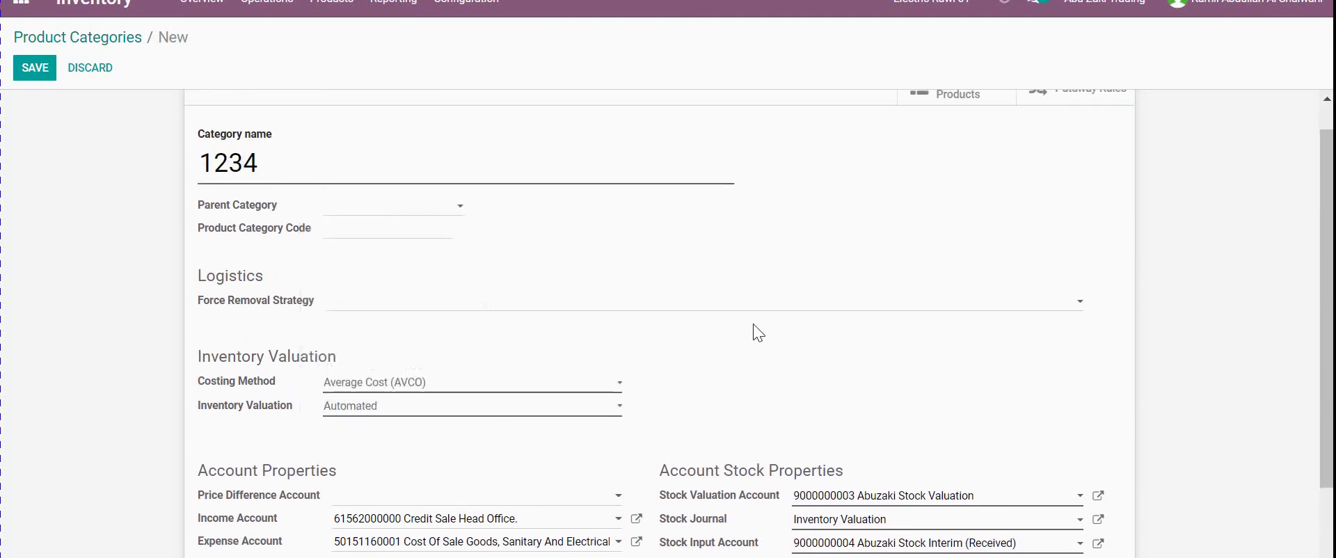
Step: Examine the Account Stock Properties of the new category, including the explanation of the Stock Valuation Account
scroll(808, 405, "down", 2)
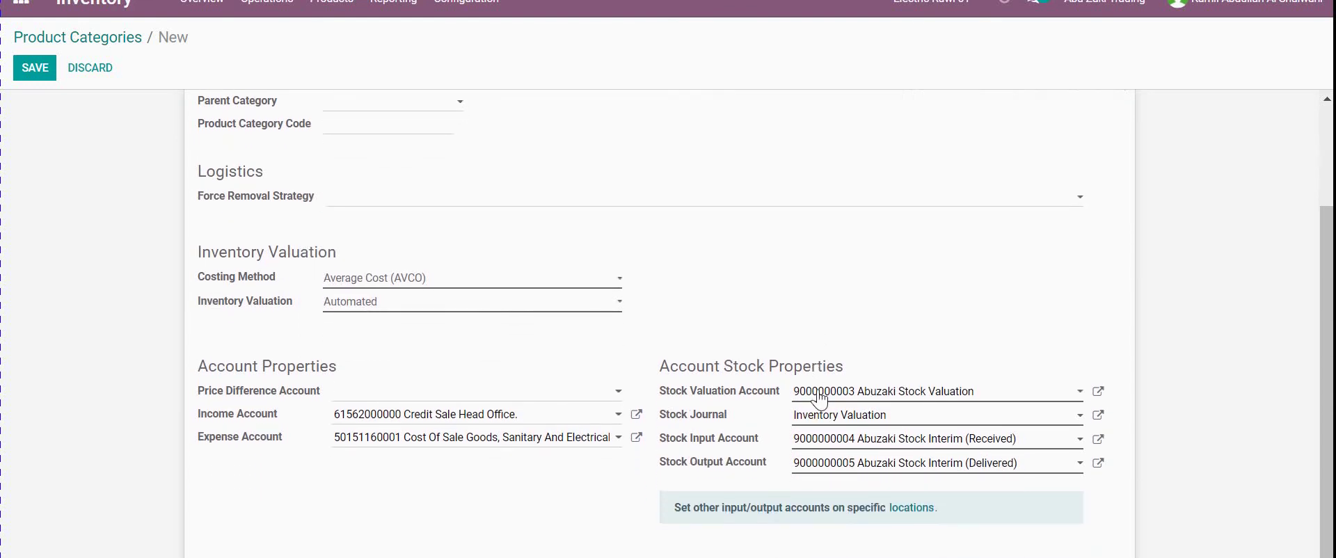
scroll(696, 374, "up", 3)
scroll(687, 316, "down", 2)
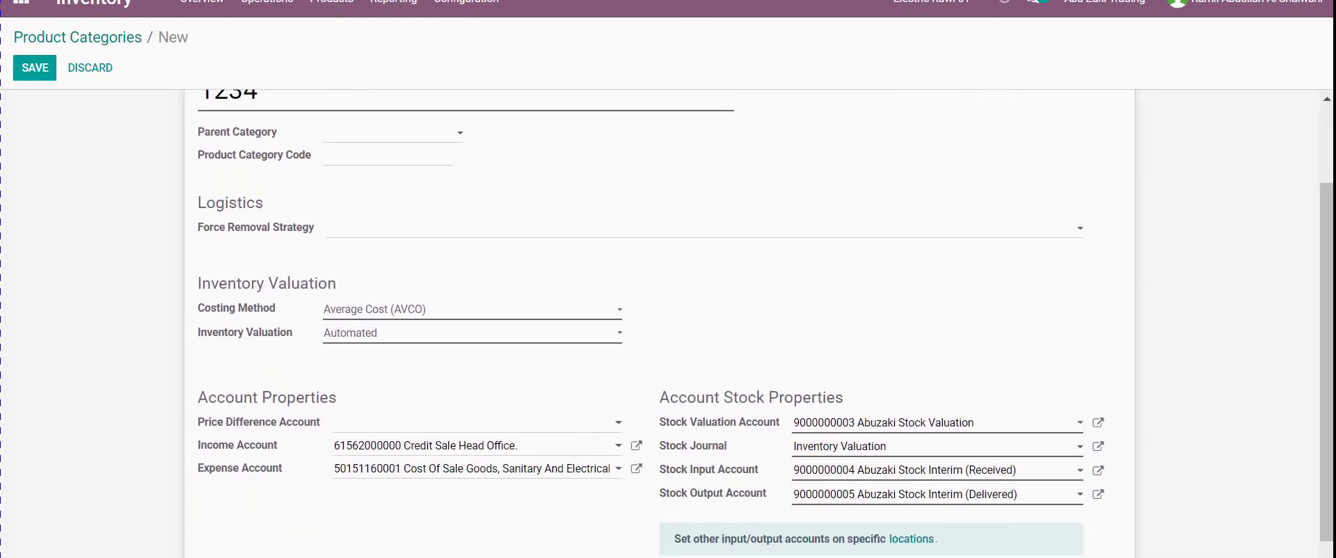
mouse_move(665, 422)
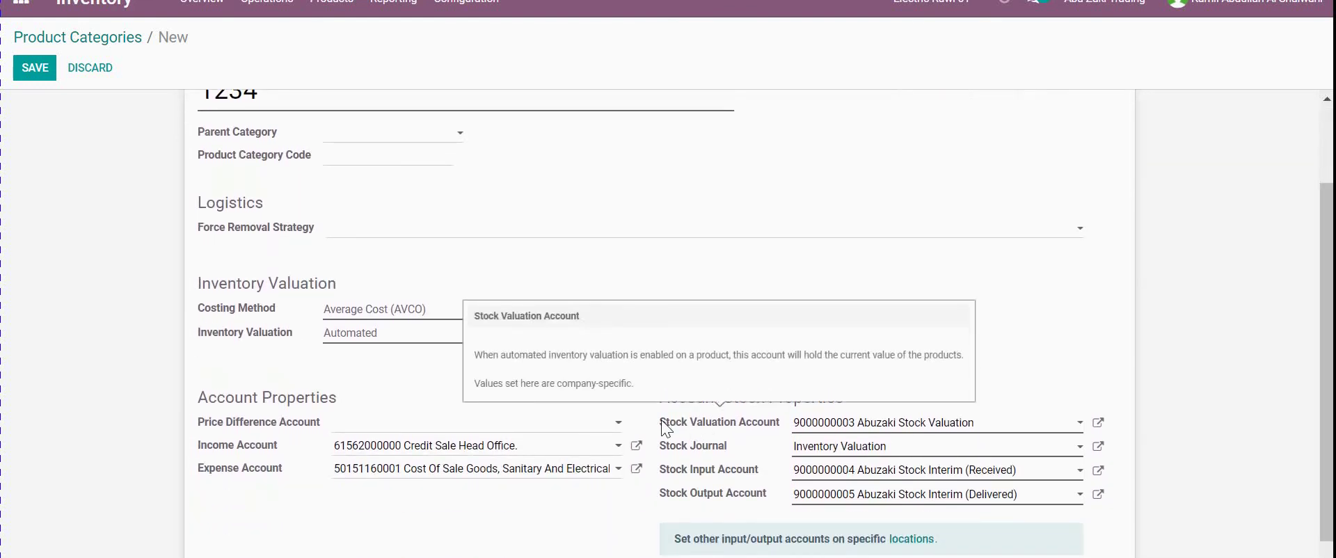
left_click_drag(737, 419, 811, 421)
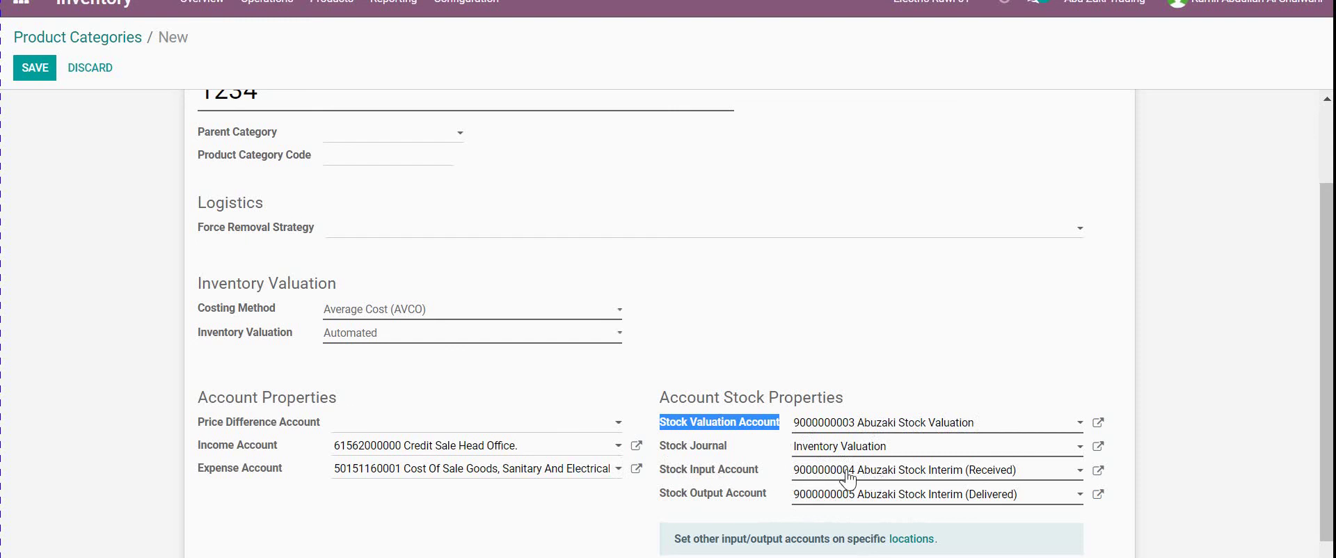
Step: Leave the unsaved category 1234 for the Product Categories list, discarding its changes
scroll(667, 422, "up", 3)
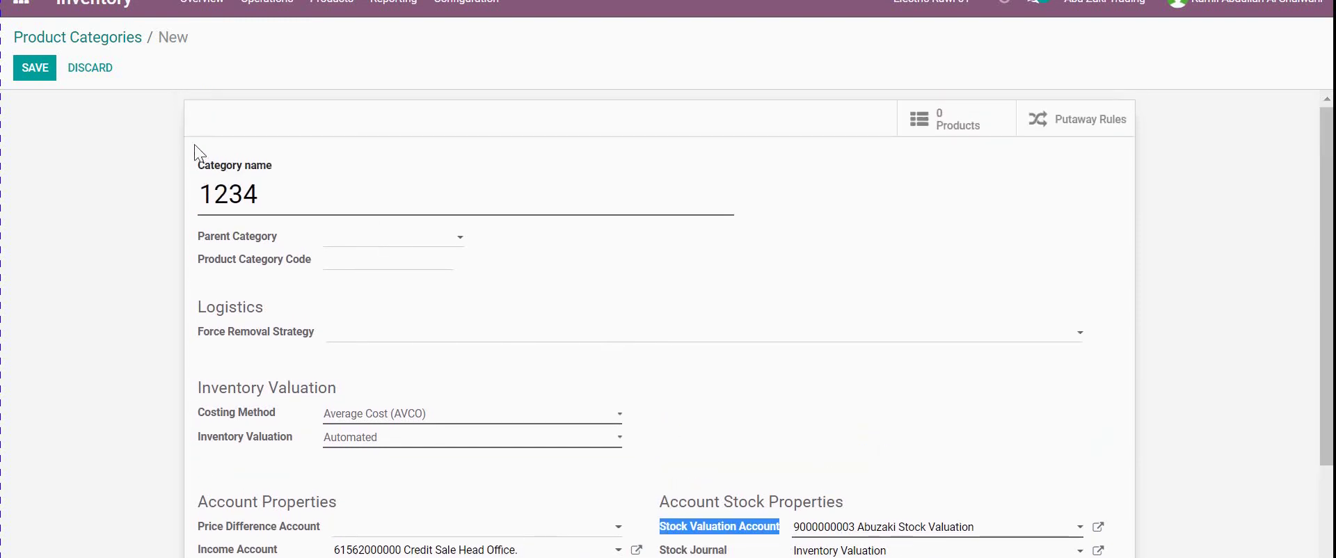
left_click(93, 41)
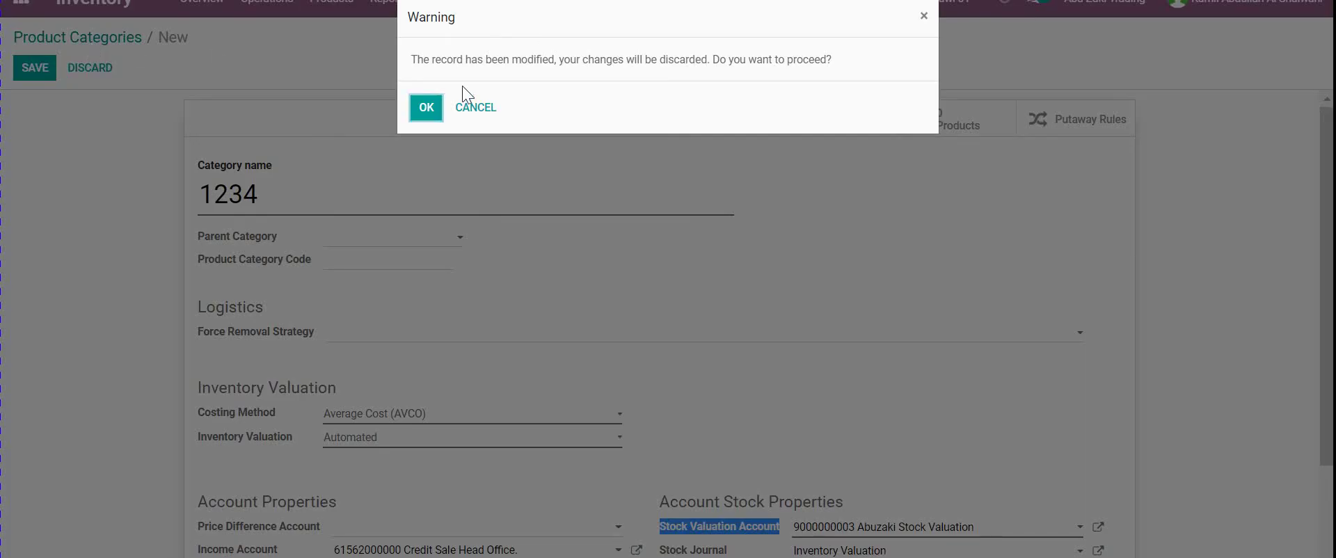
left_click(436, 114)
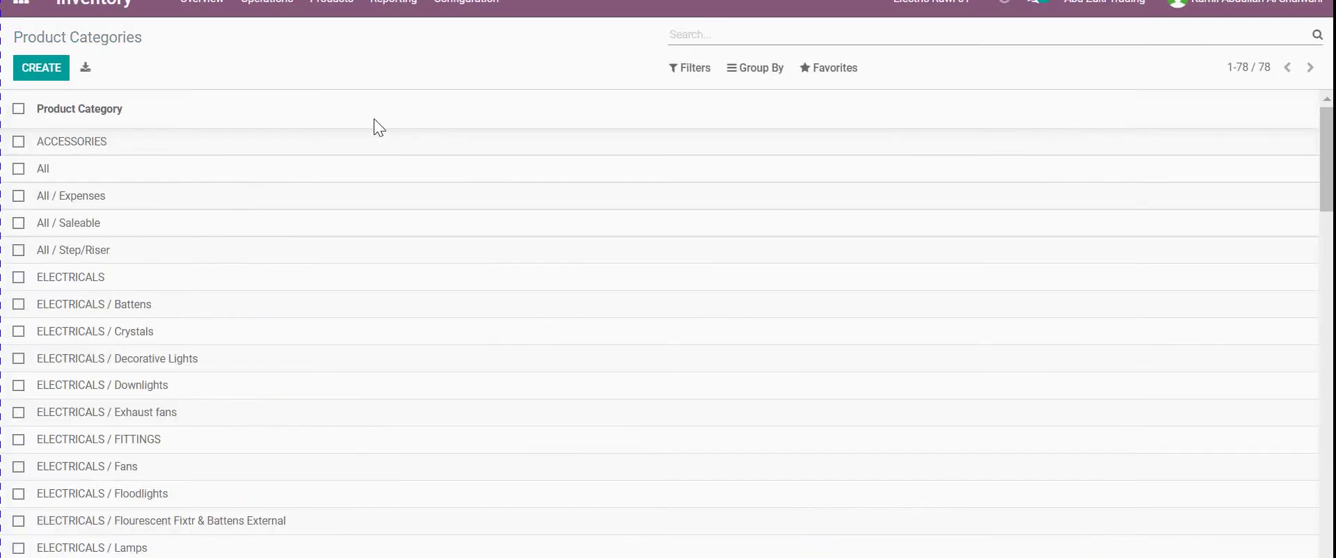
Step: Reopen the Product Categories list from the Inventory configuration
left_click(394, 7)
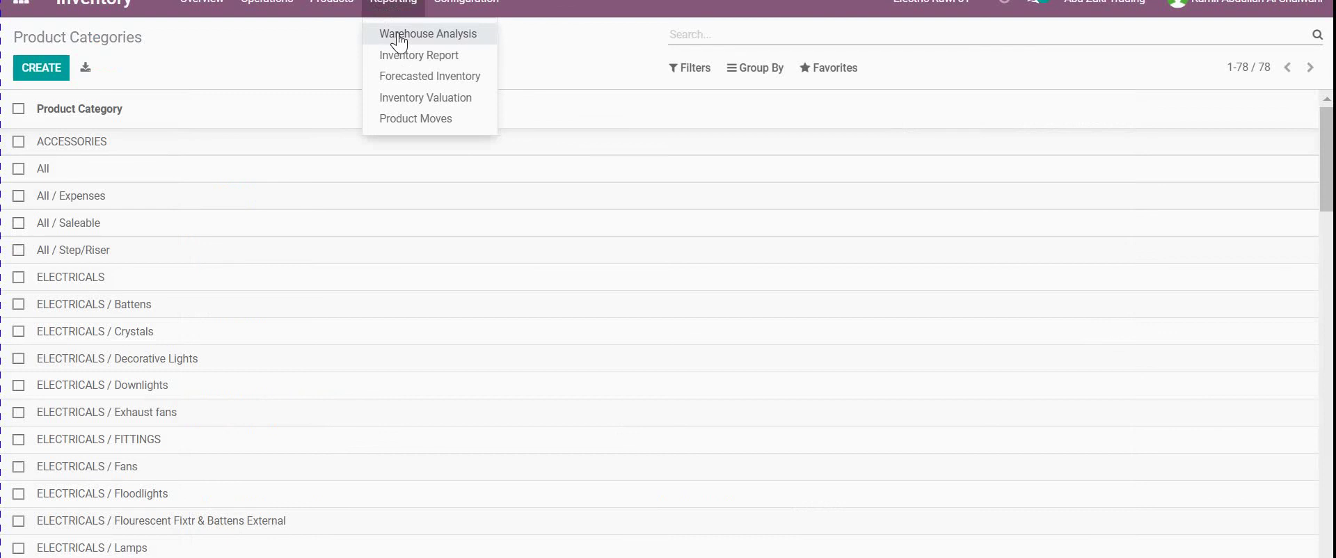
left_click(281, 33)
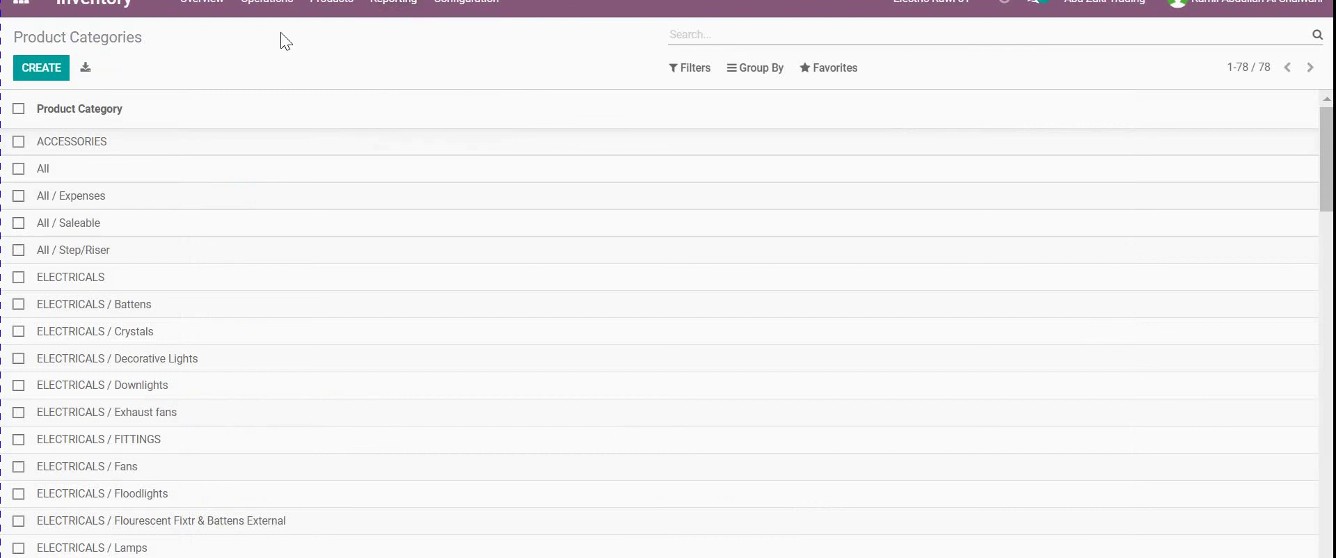
left_click(451, 9)
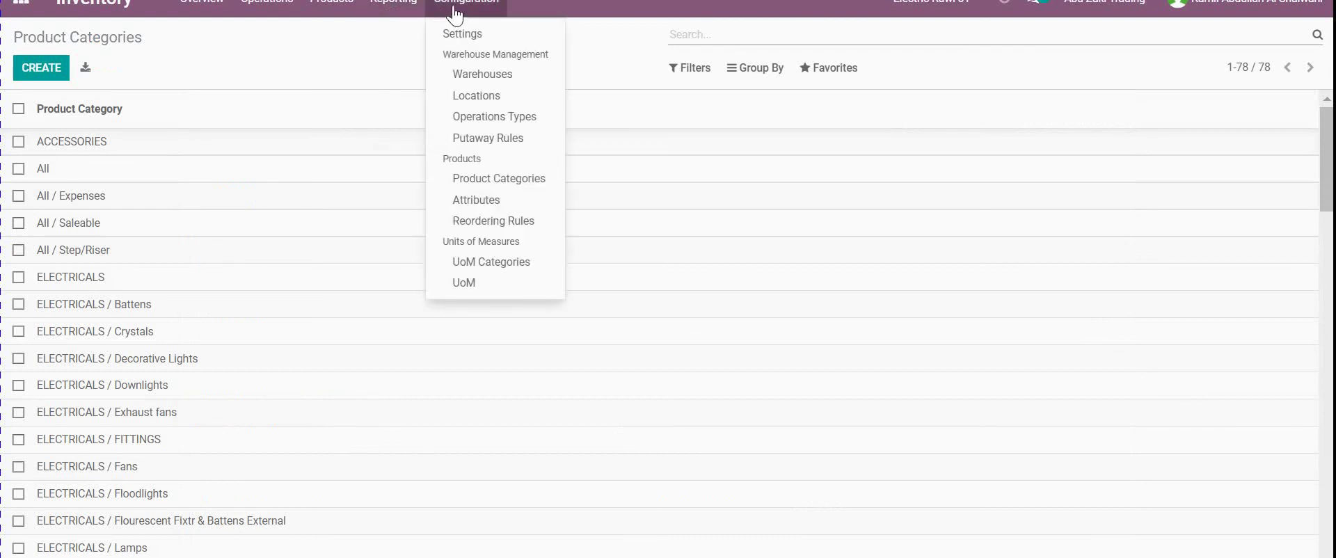
left_click(483, 180)
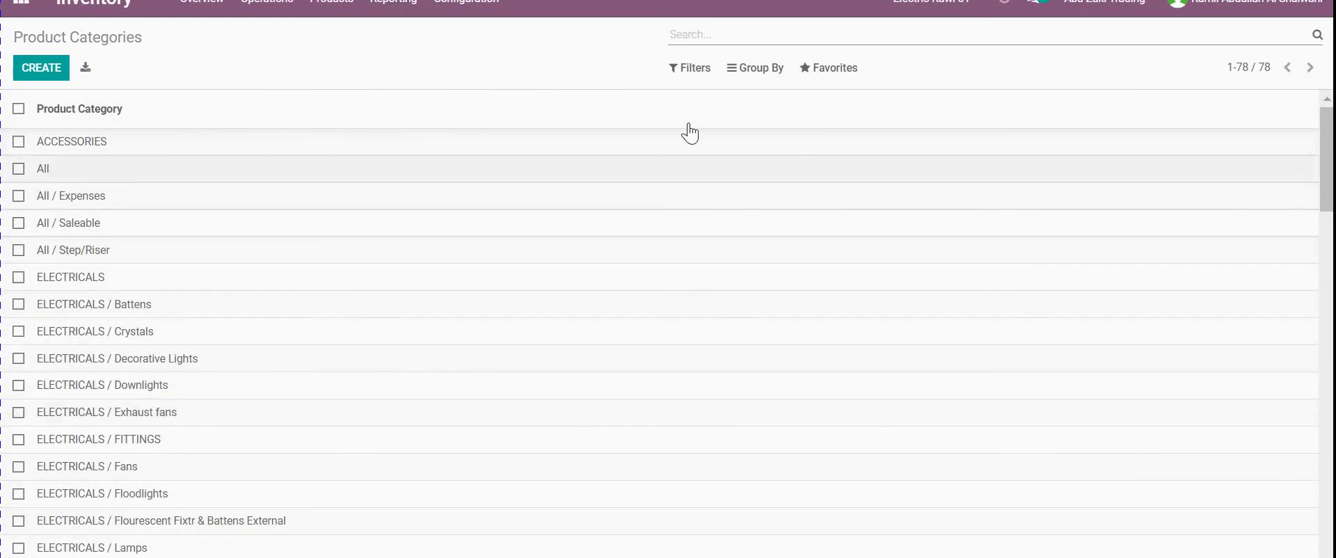
Step: Group the product categories by Parent Category
left_click(756, 69)
left_click(761, 99)
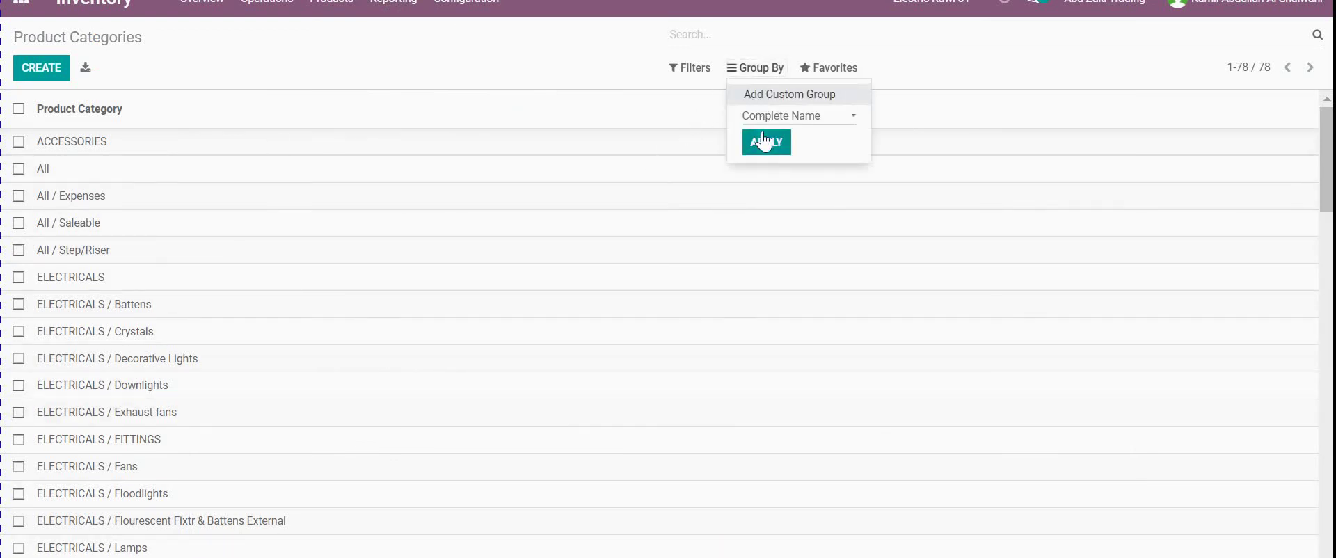
left_click(773, 116)
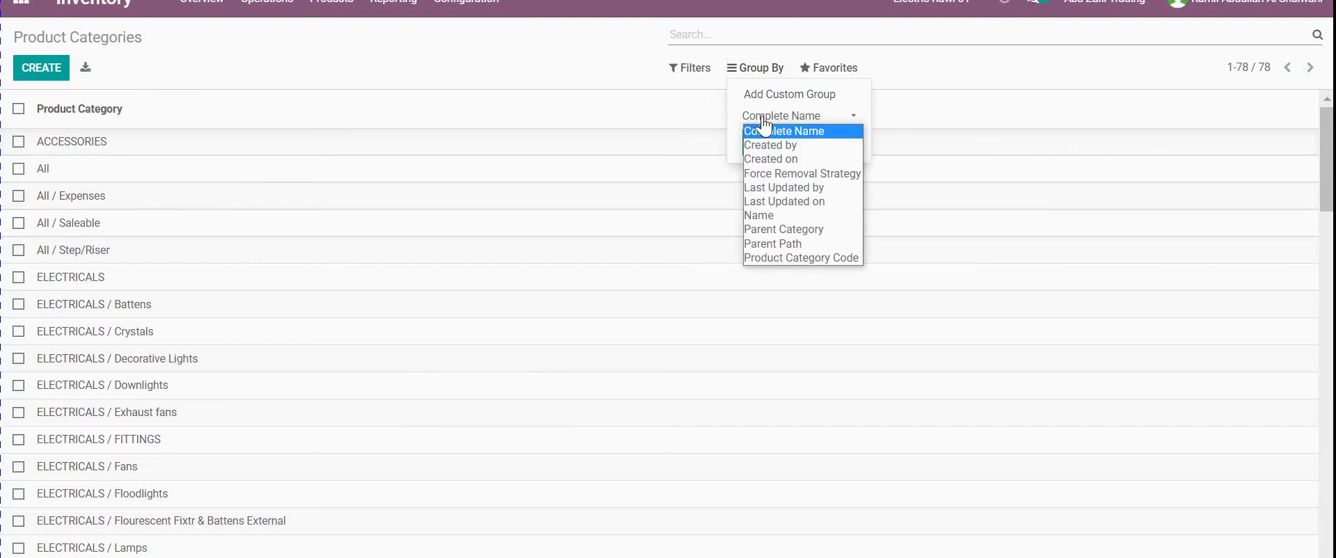
left_click(763, 229)
left_click(770, 145)
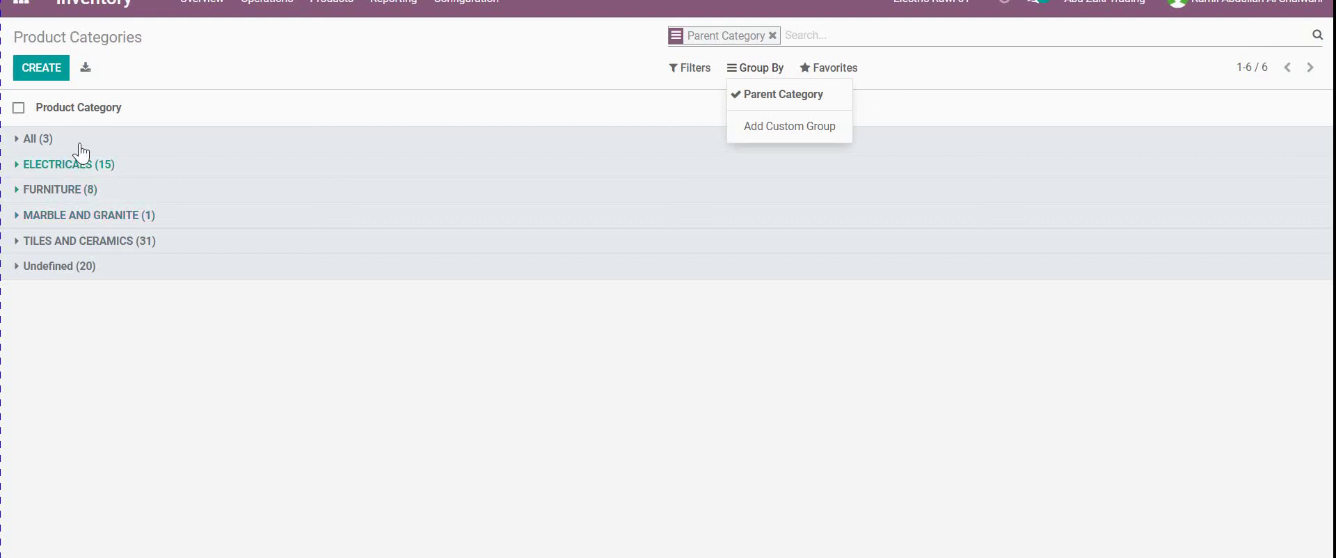
triple_click(78, 37)
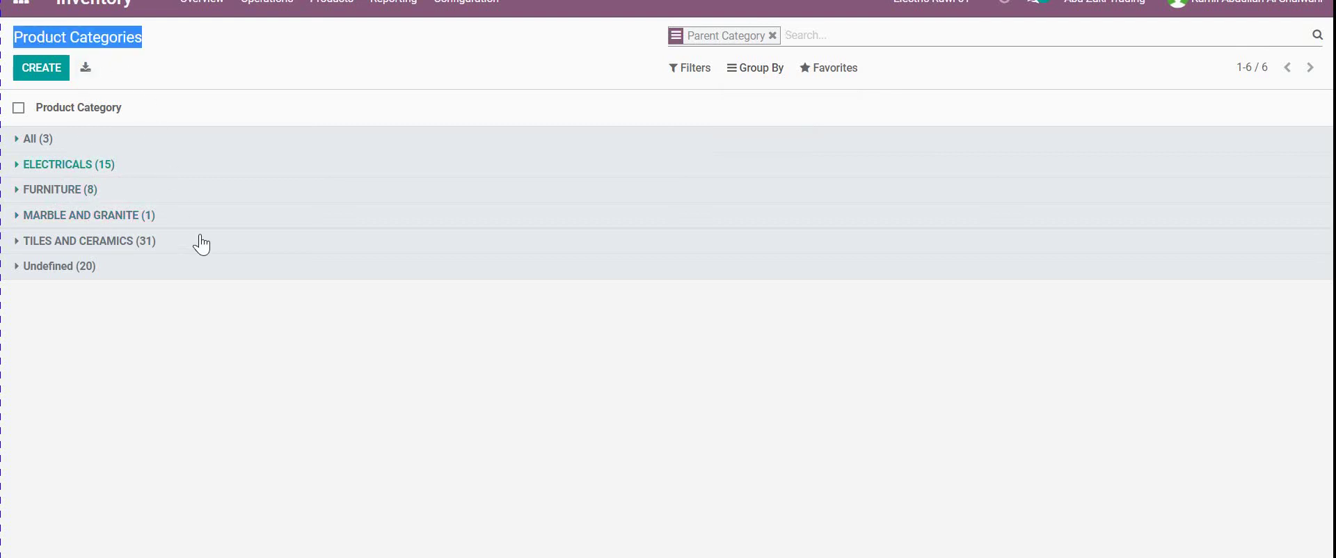
key("alt+Tab")
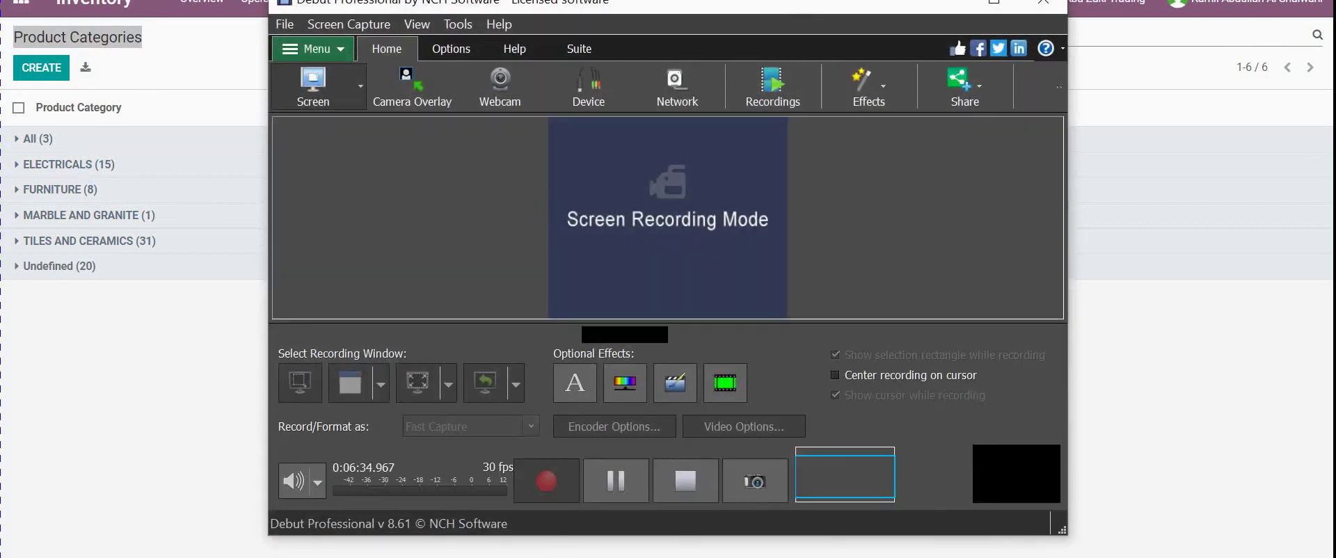